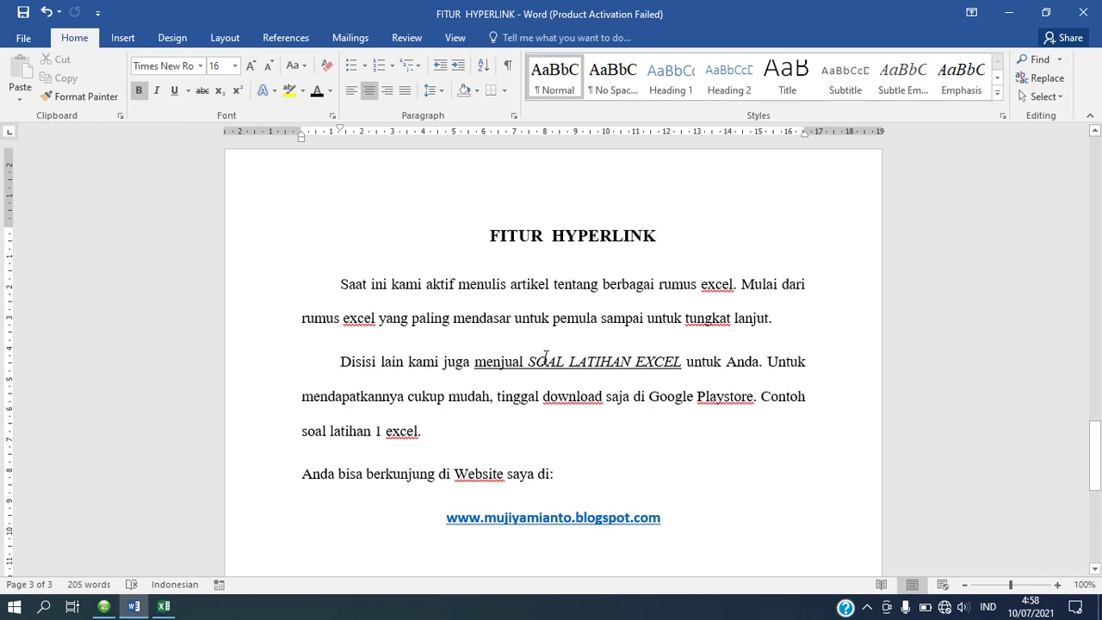
- Hyperlink the underlined words "menjual SOAL LATIHAN EXCEL" to the file Blog Penjualan Soal Excel in Documents, folder Blog MS. Excel
{"action": "left_click", "coordinate": [473, 363]}
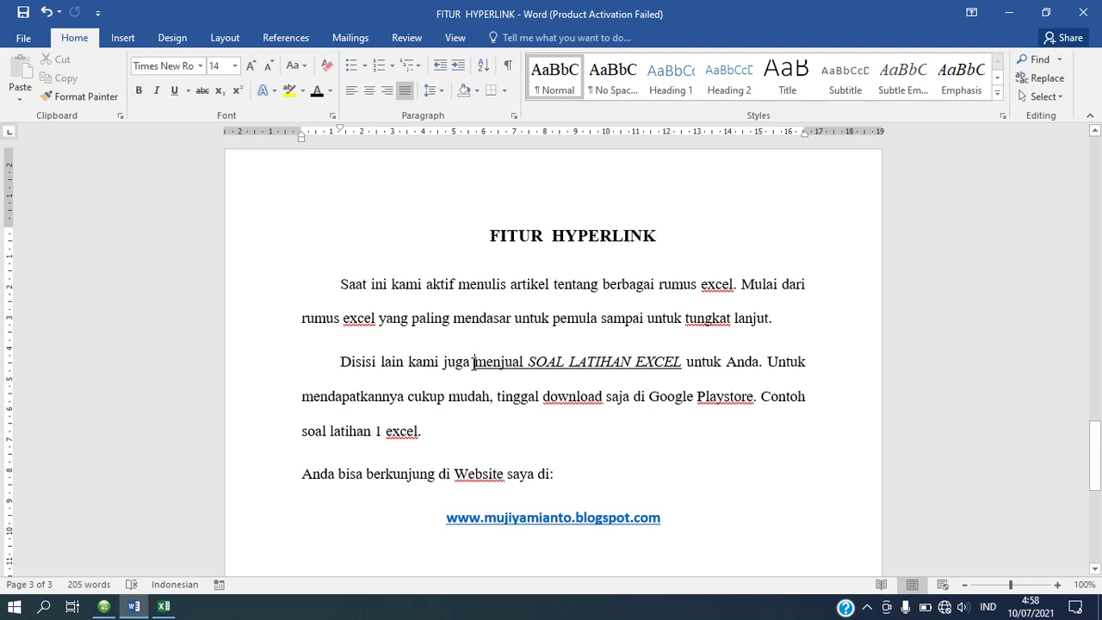
{"action": "key", "text": "ctrl+shift+Right"}
{"action": "key", "text": "ctrl+shift+Right"}
{"action": "key", "text": "ctrl+shift+Right"}
{"action": "key", "text": "ctrl+shift+Right"}
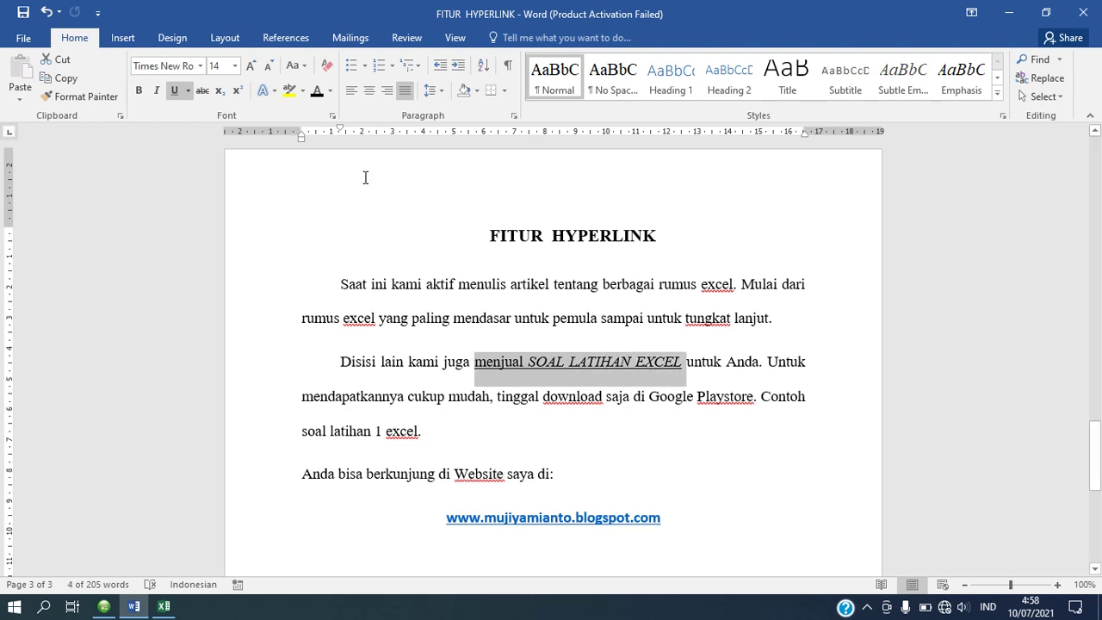
{"action": "left_click", "coordinate": [124, 39]}
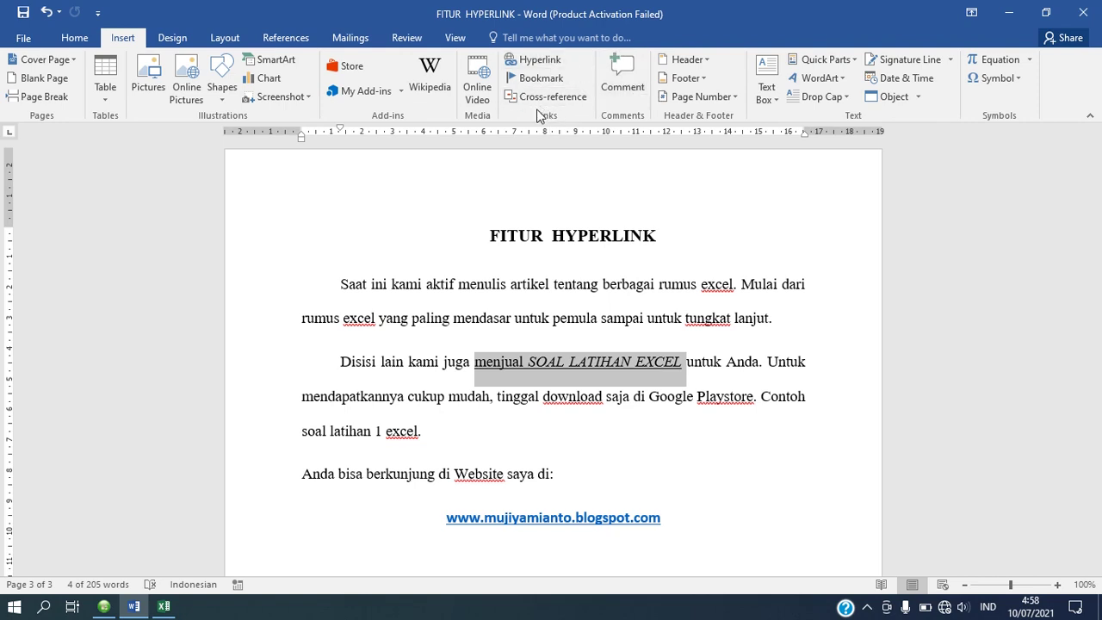
{"action": "left_click", "coordinate": [550, 62]}
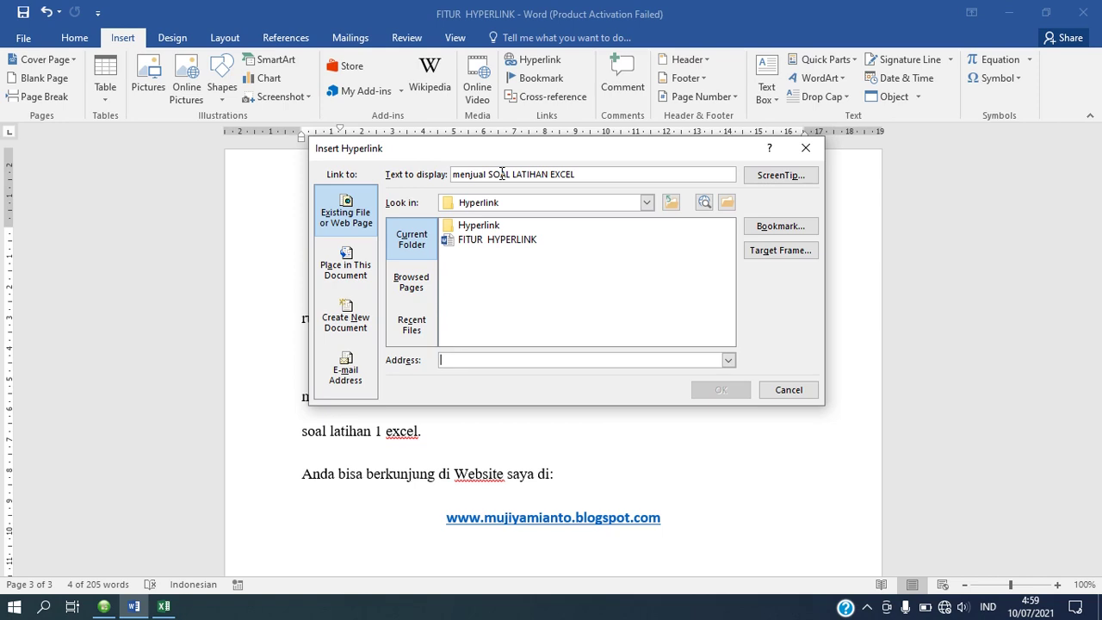
{"action": "left_click", "coordinate": [649, 206]}
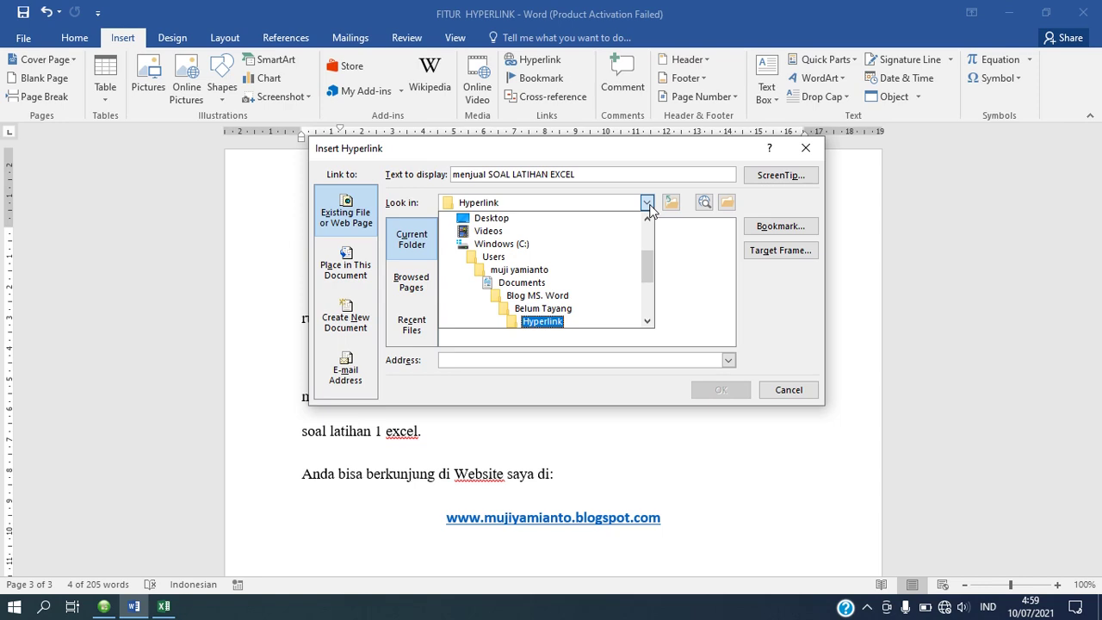
{"action": "left_click", "coordinate": [520, 283]}
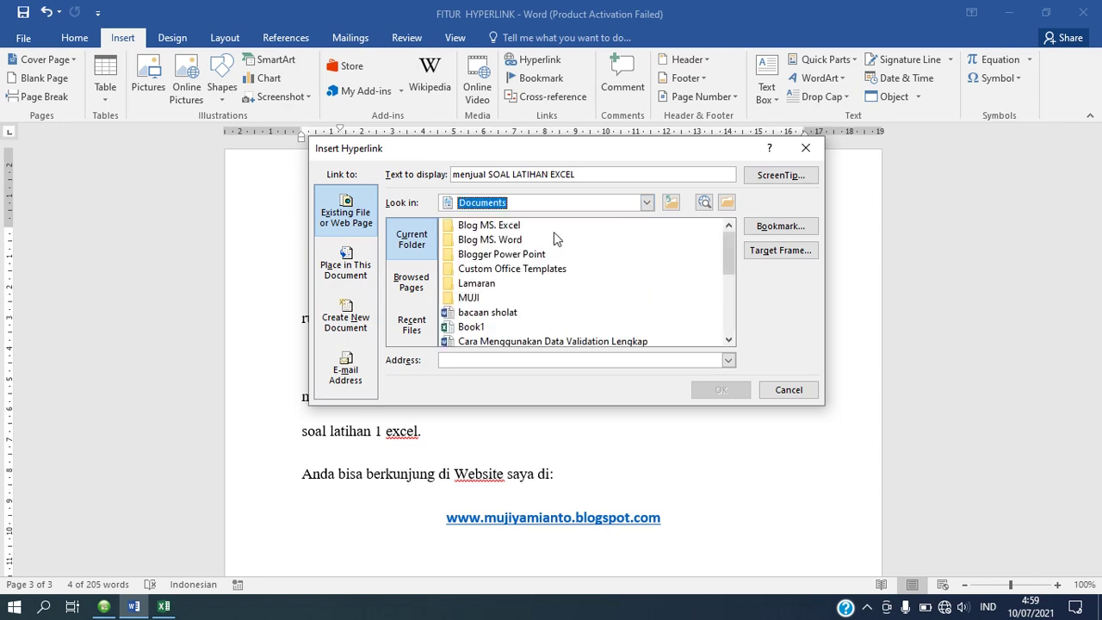
{"action": "double_click", "coordinate": [504, 227]}
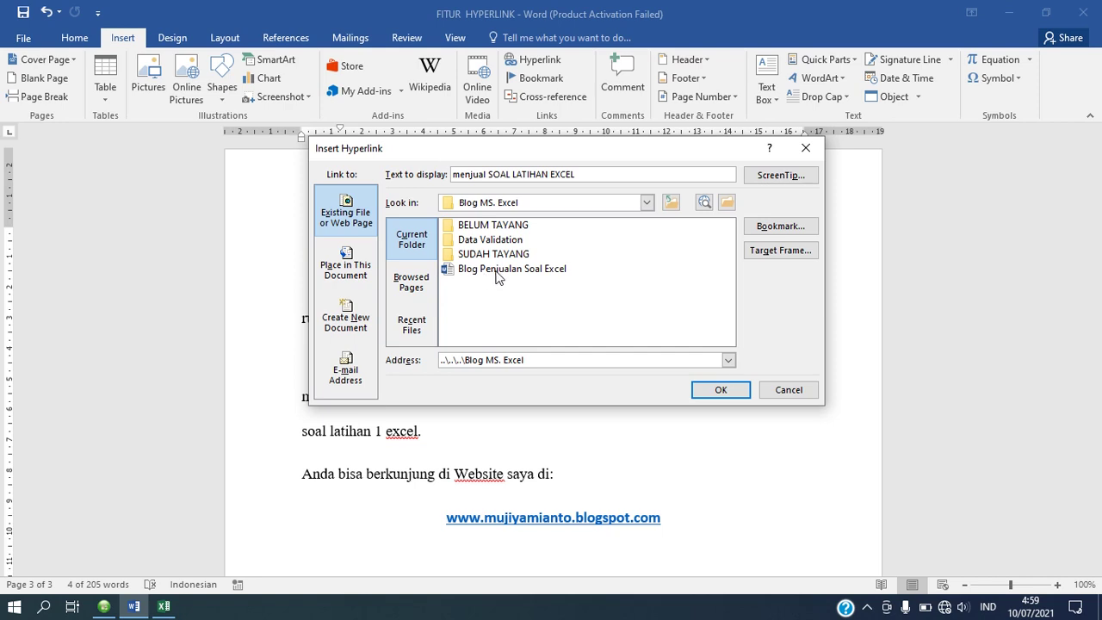
{"action": "left_click", "coordinate": [497, 270]}
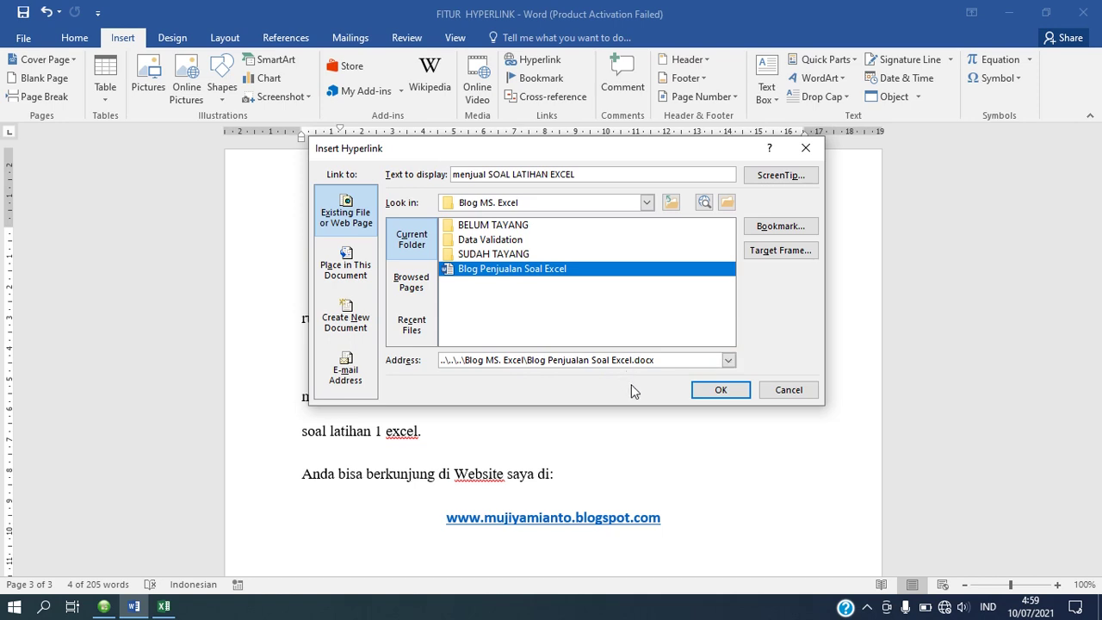
{"action": "left_click", "coordinate": [712, 392]}
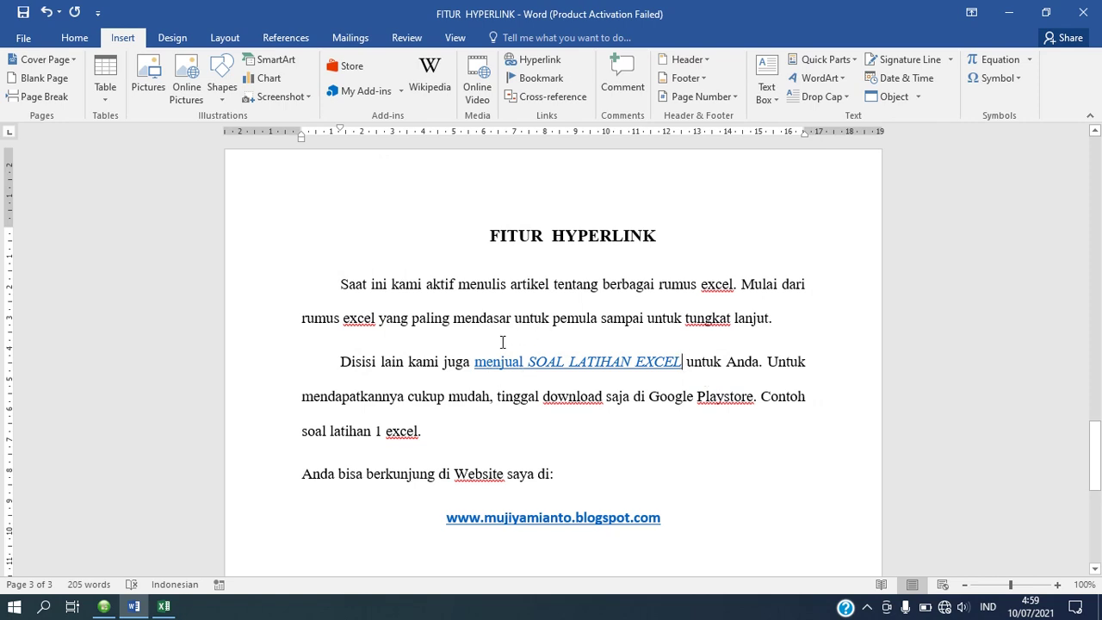
- Check the target path of the "menjual SOAL LATIHAN EXCEL" hyperlink in the second paragraph
{"action": "mouse_move", "coordinate": [489, 359]}
{"action": "mouse_move", "coordinate": [570, 360]}
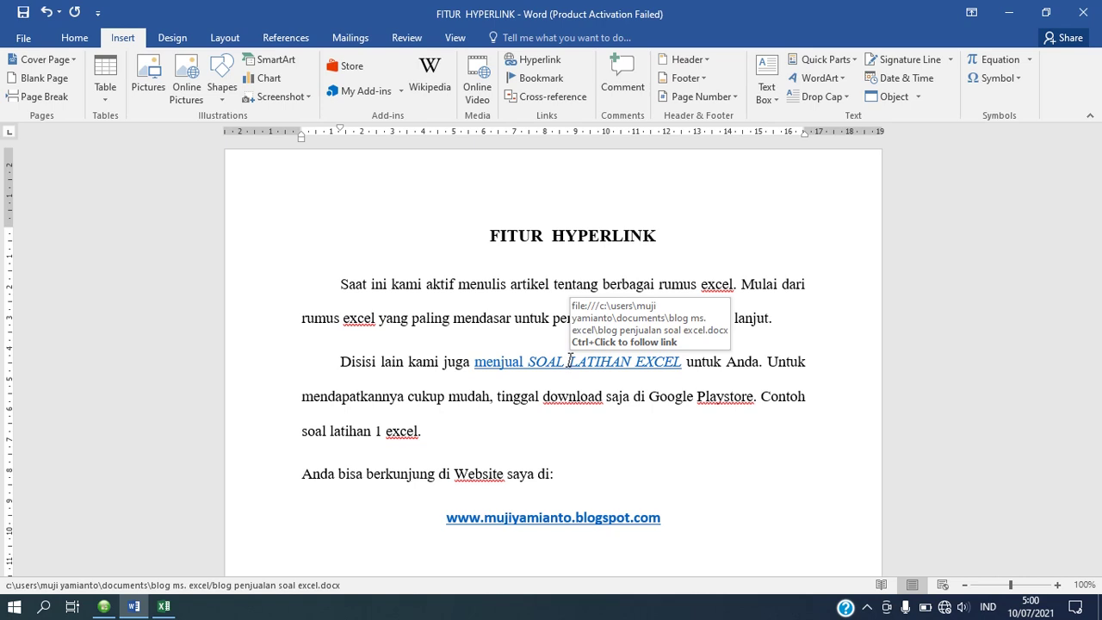
{"action": "left_click", "coordinate": [769, 363]}
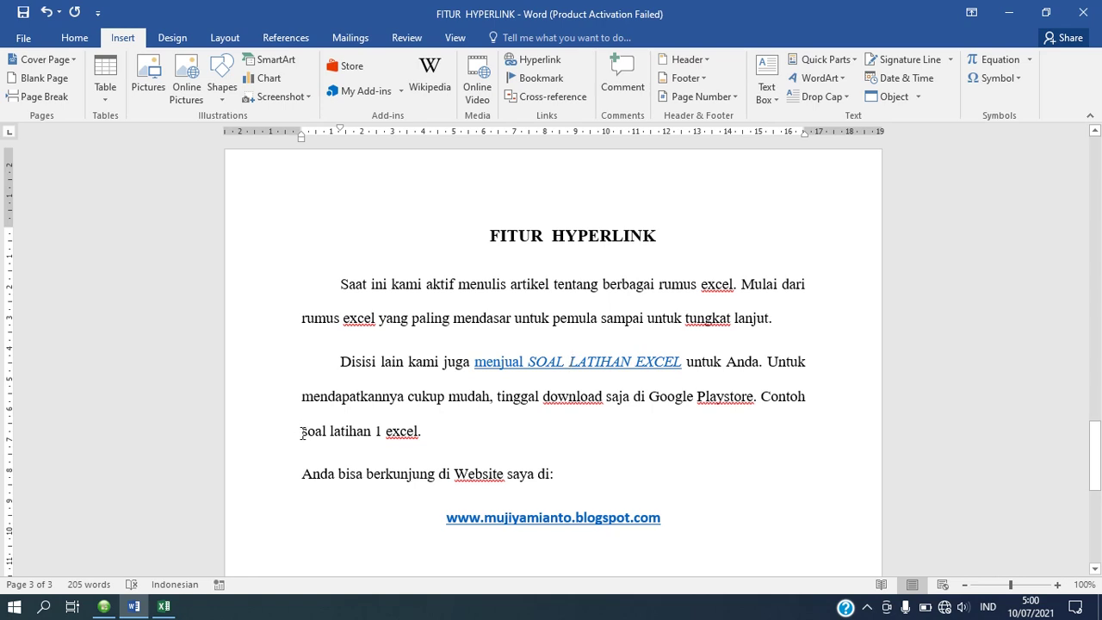
- Hyperlink the words "soal latihan 1" in the second paragraph to the Book1 workbook in the Documents folder
{"action": "left_click_drag", "start_coordinate": [302, 433], "coordinate": [379, 430]}
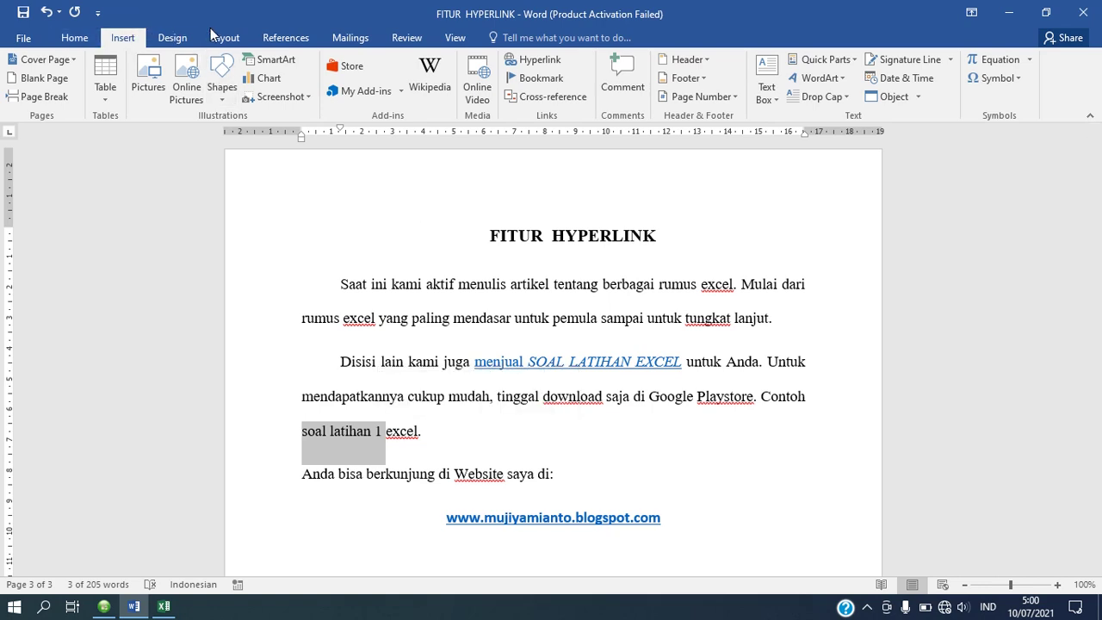
{"action": "left_click", "coordinate": [535, 60]}
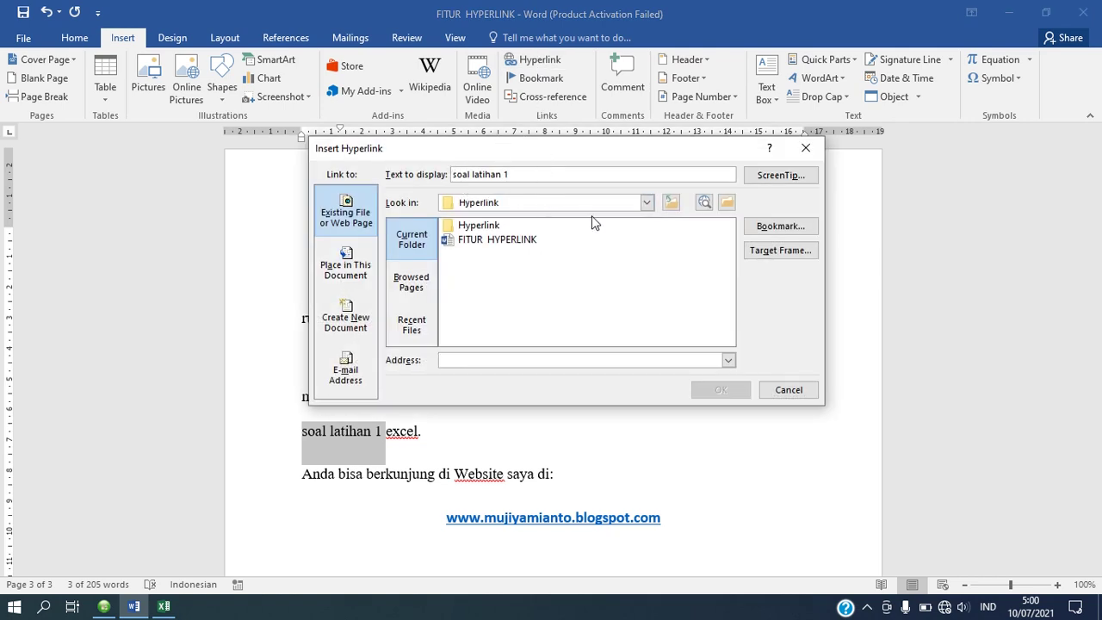
{"action": "left_click", "coordinate": [647, 203]}
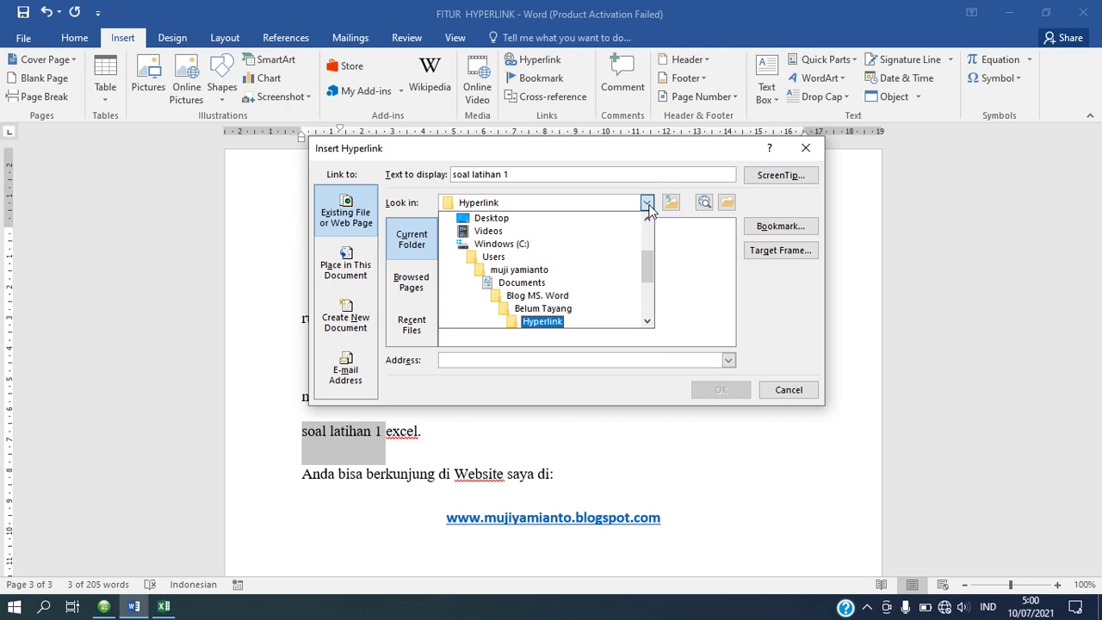
{"action": "left_click", "coordinate": [548, 285]}
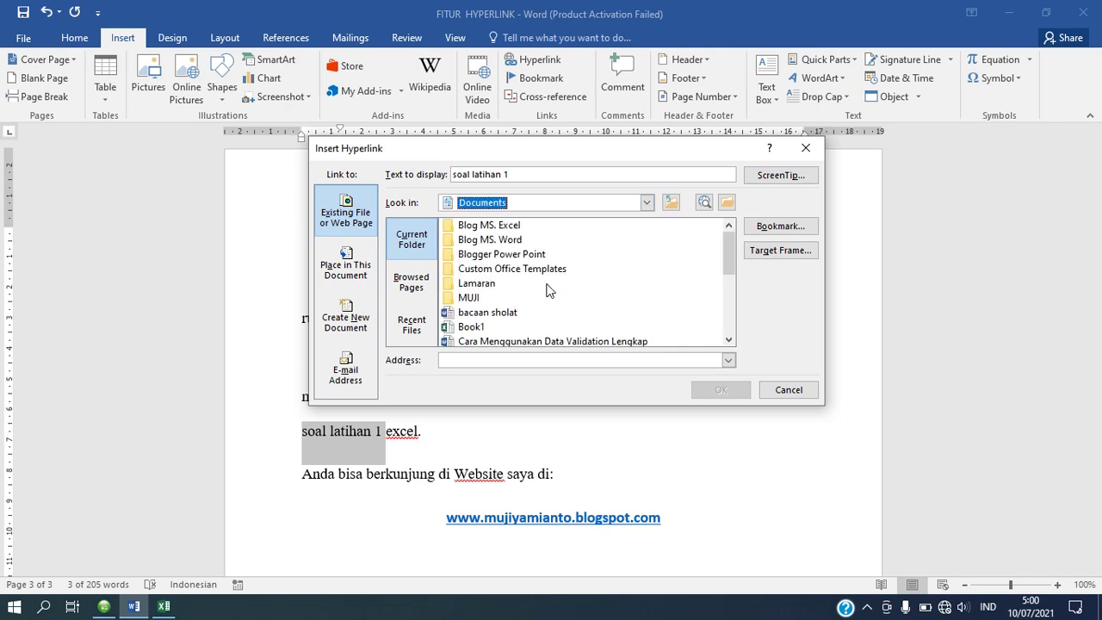
{"action": "left_click", "coordinate": [482, 331]}
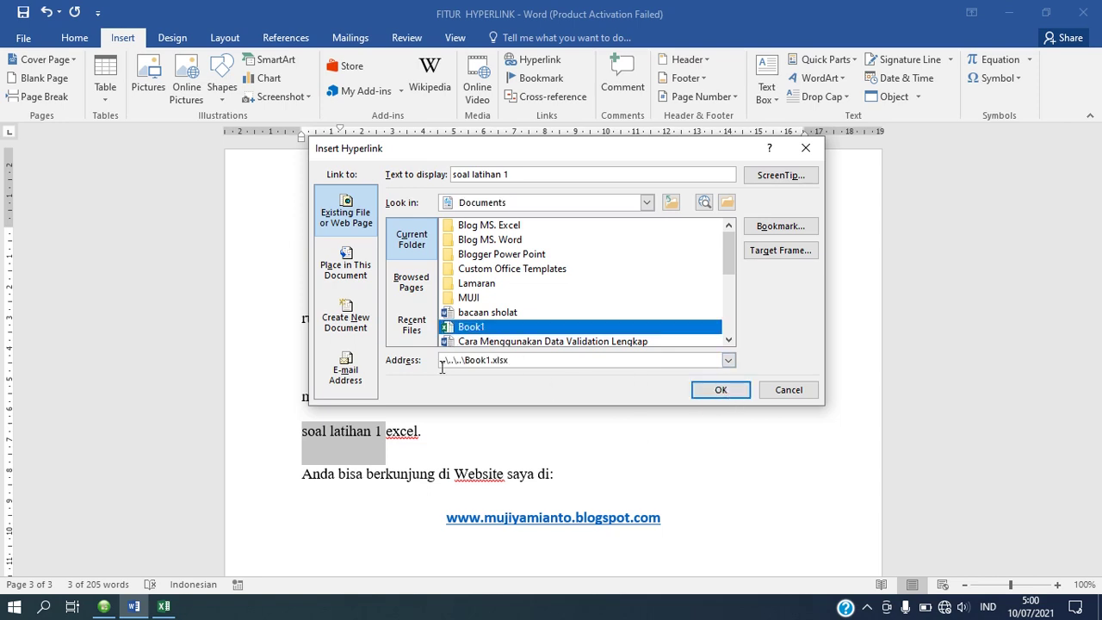
{"action": "left_click", "coordinate": [724, 393]}
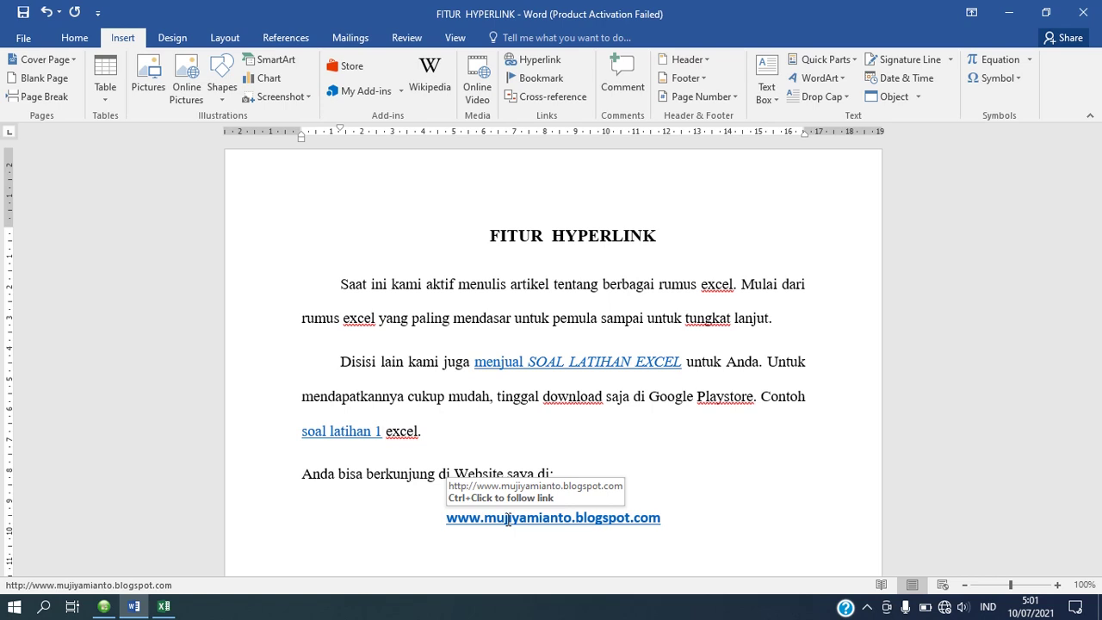
- Test the "menjual SOAL LATIHAN EXCEL" hyperlink by following it, and return to the FITUR HYPERLINK document
{"action": "left_click", "coordinate": [595, 364]}
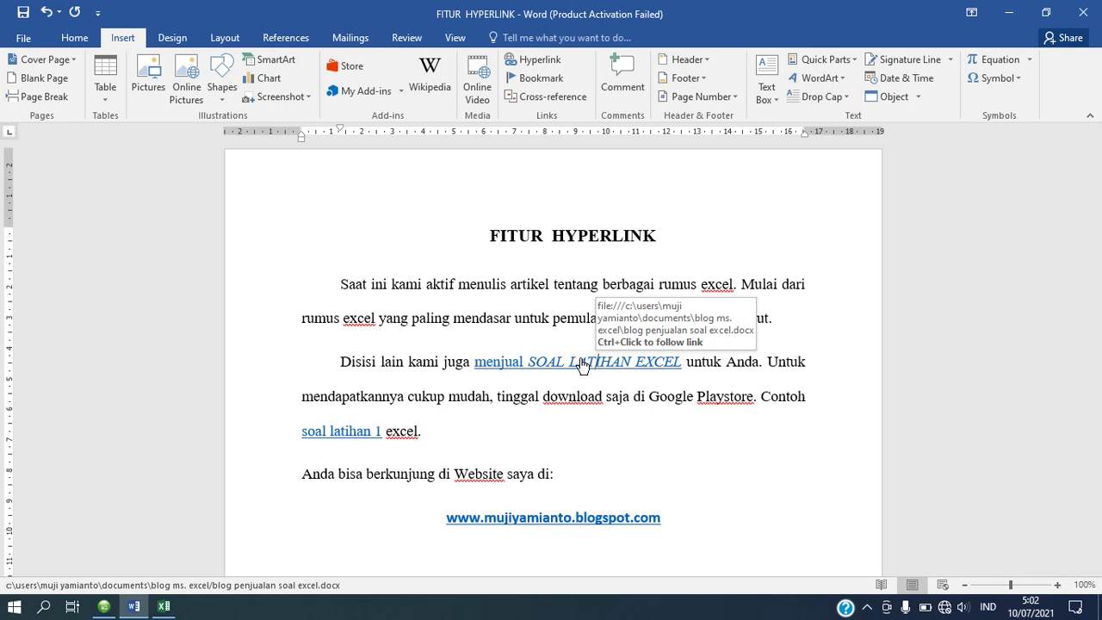
{"action": "left_click", "coordinate": [582, 362], "text": "ctrl"}
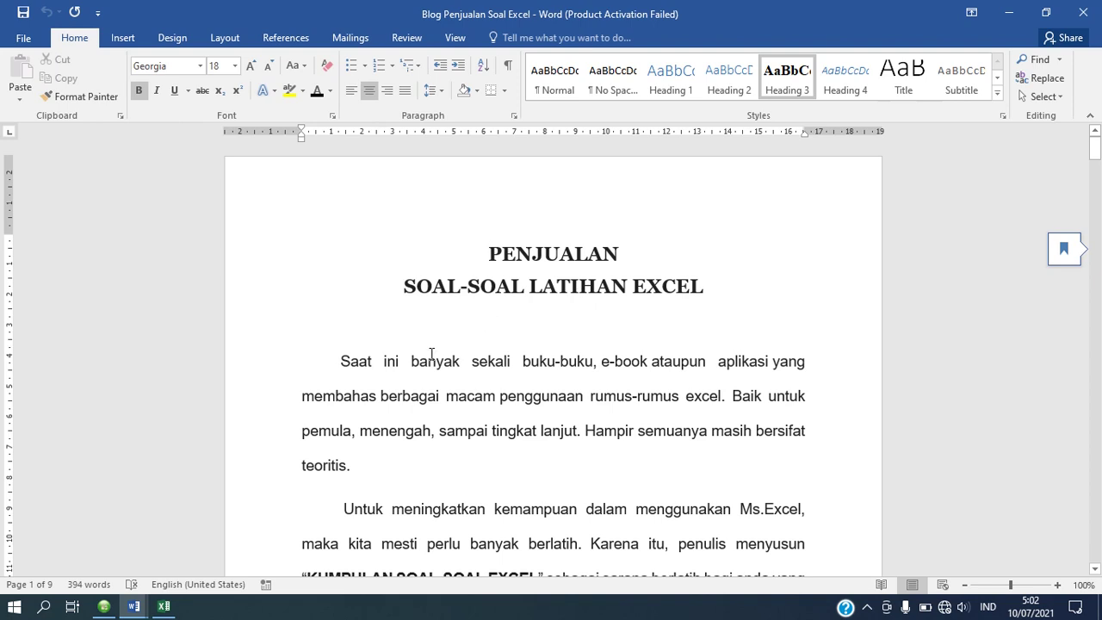
{"action": "mouse_move", "coordinate": [136, 608]}
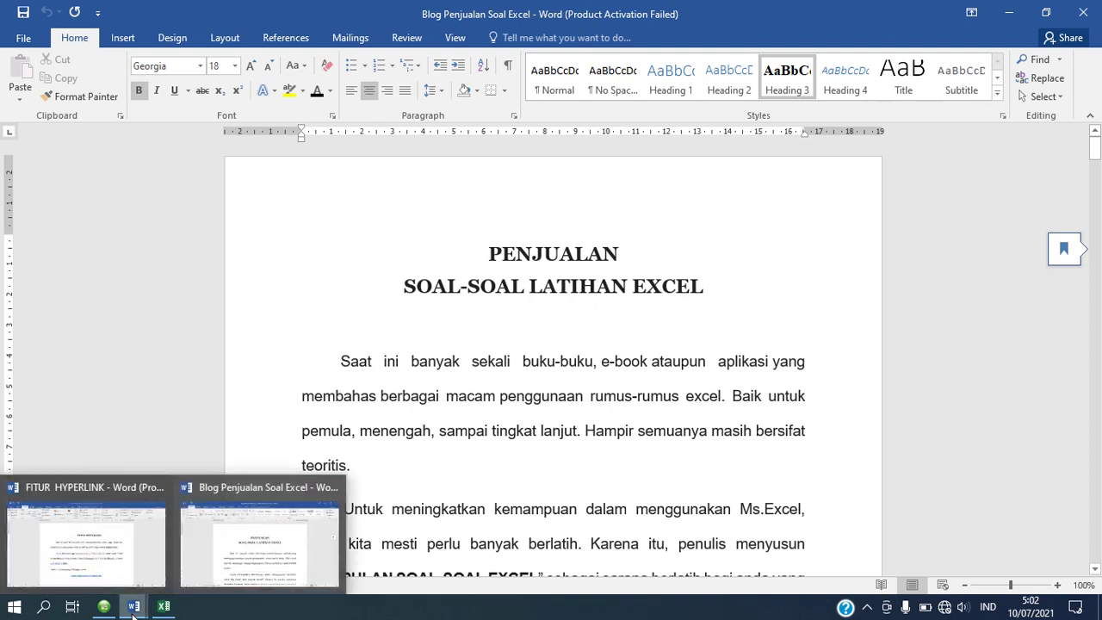
{"action": "left_click", "coordinate": [147, 544]}
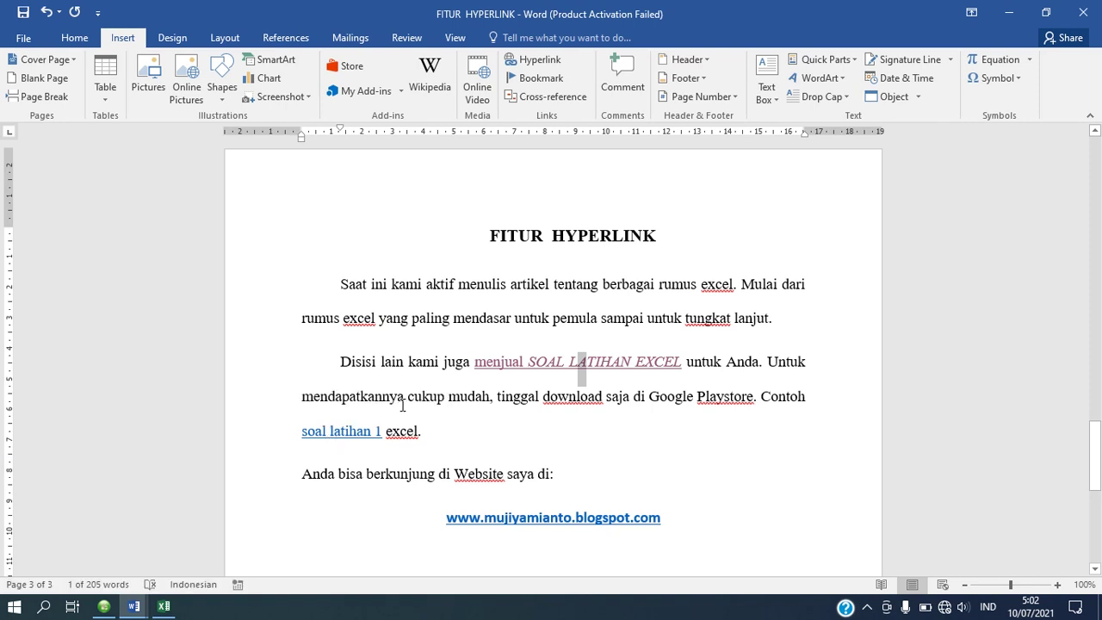
- Test the "soal latihan 1" hyperlink by following it to the Excel workbook, and switch back to the FITUR HYPERLINK document in Word
{"action": "left_click", "coordinate": [345, 431]}
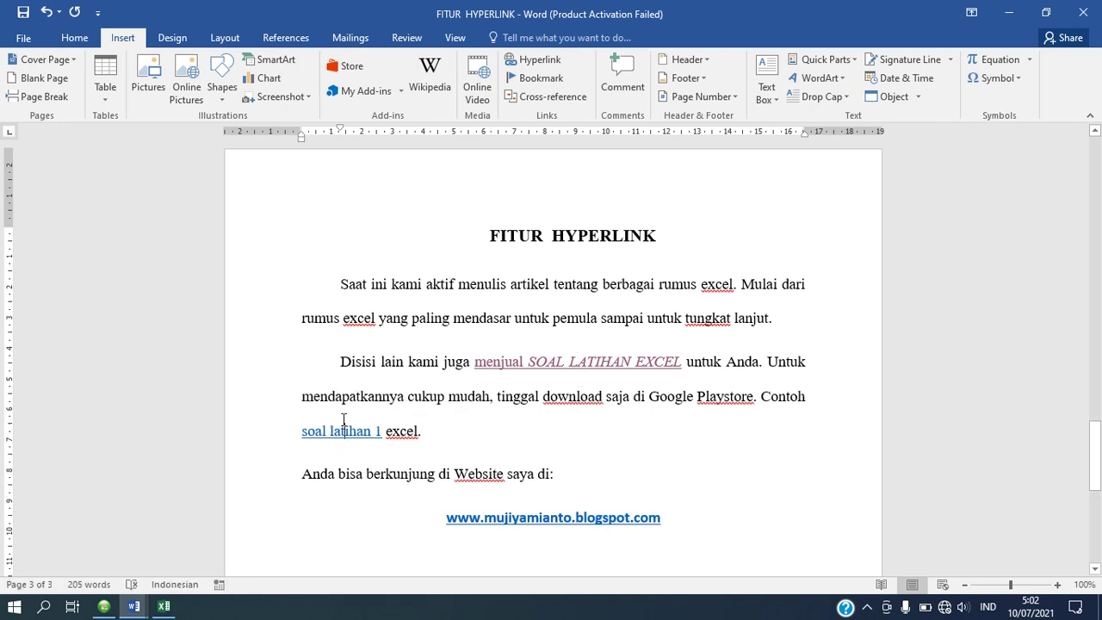
{"action": "mouse_move", "coordinate": [350, 422]}
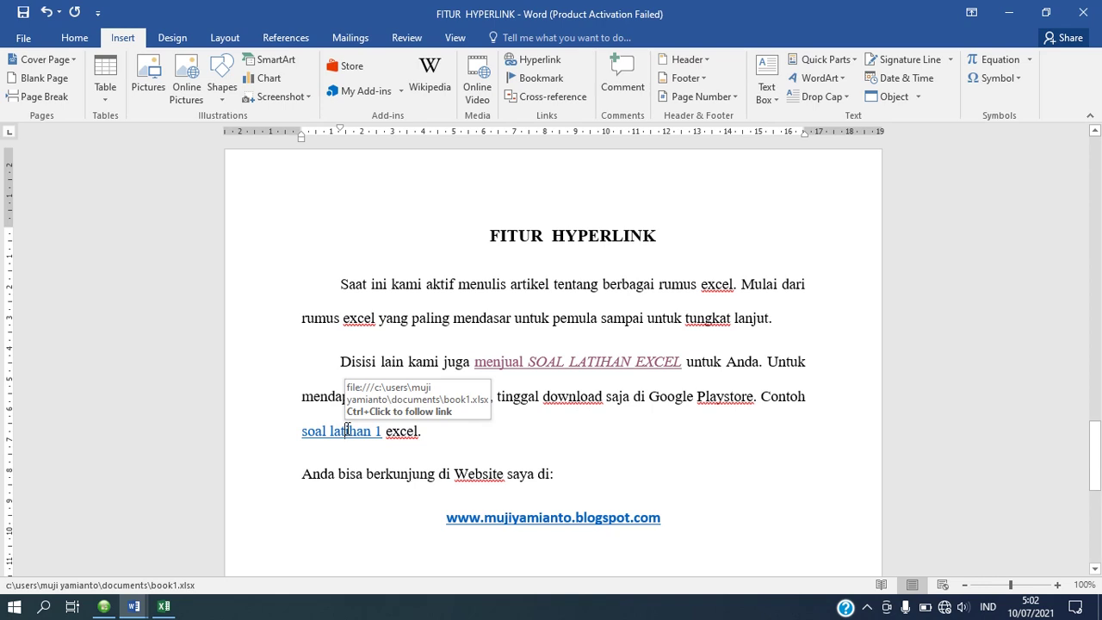
{"action": "left_click", "coordinate": [346, 429], "text": "ctrl"}
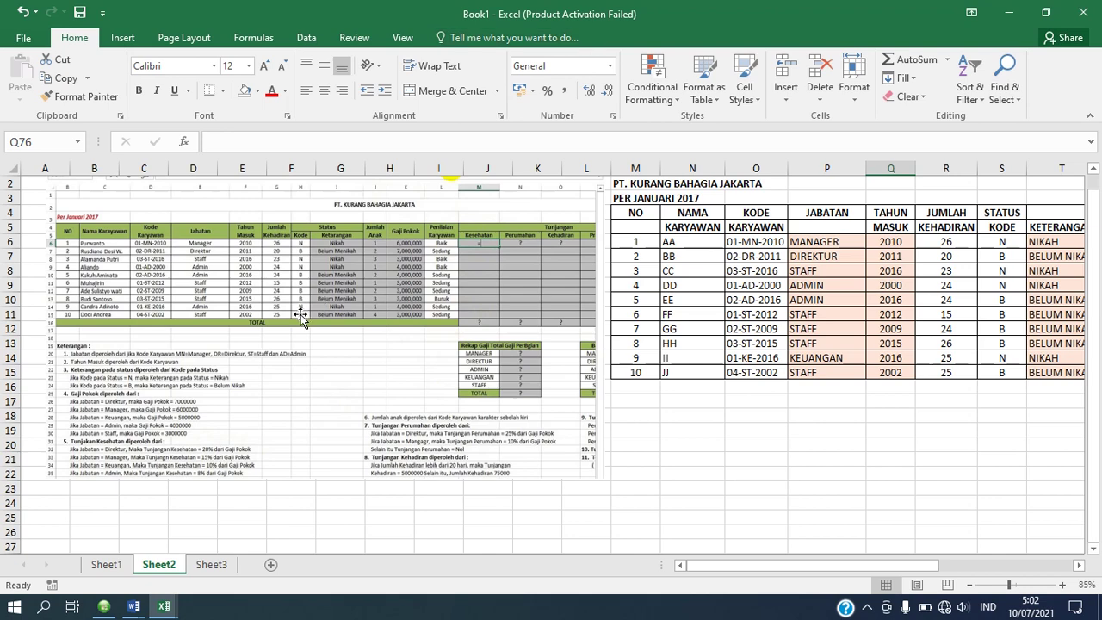
{"action": "left_click", "coordinate": [136, 607]}
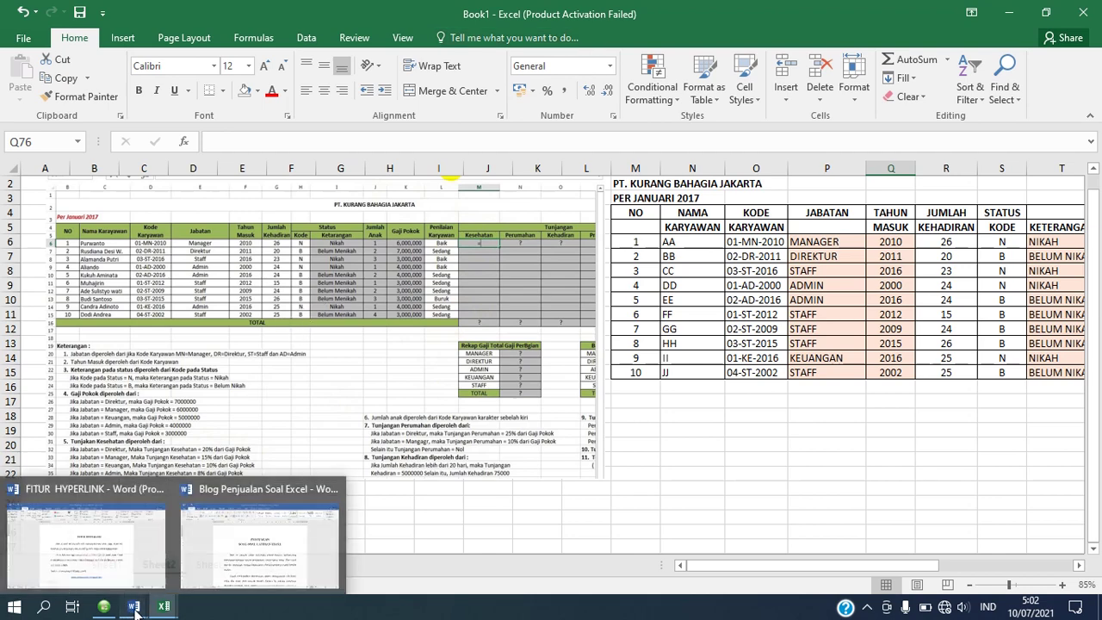
{"action": "left_click", "coordinate": [146, 563]}
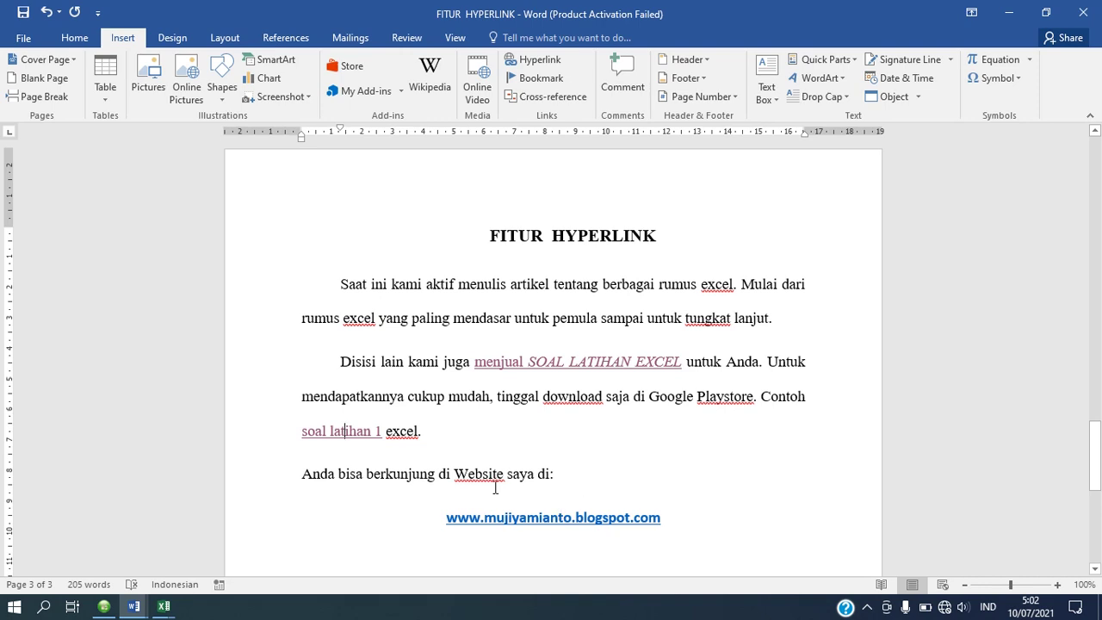
- Try to follow the blog website hyperlink below the line "Anda bisa berkunjung di Website saya di:"
{"action": "left_click", "coordinate": [529, 518]}
{"action": "left_click", "coordinate": [533, 521], "text": "ctrl"}
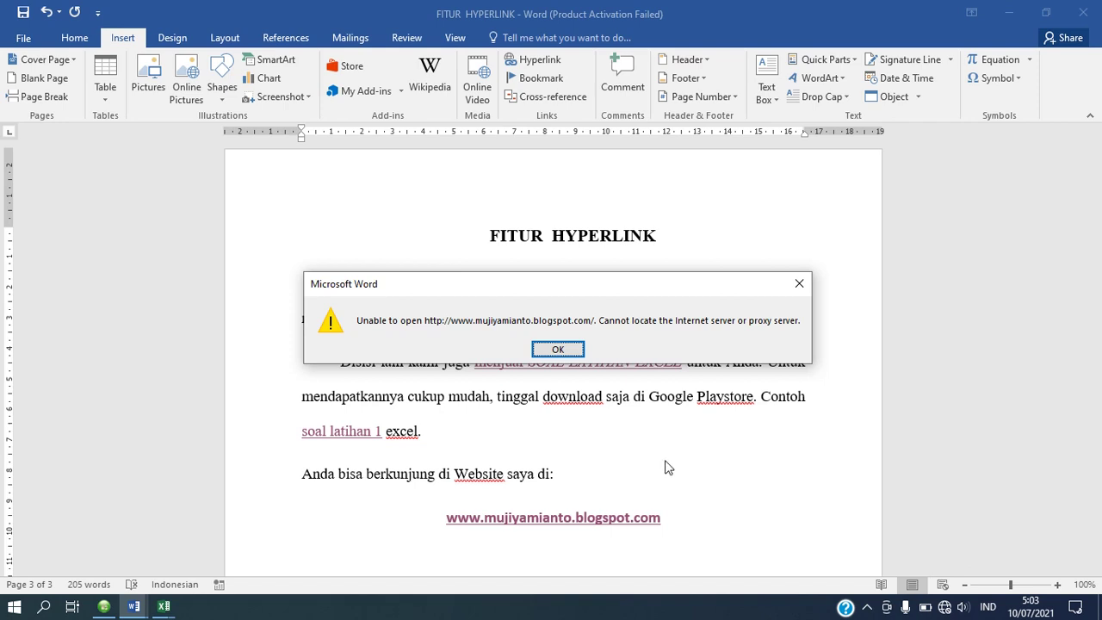
{"action": "left_click", "coordinate": [558, 350]}
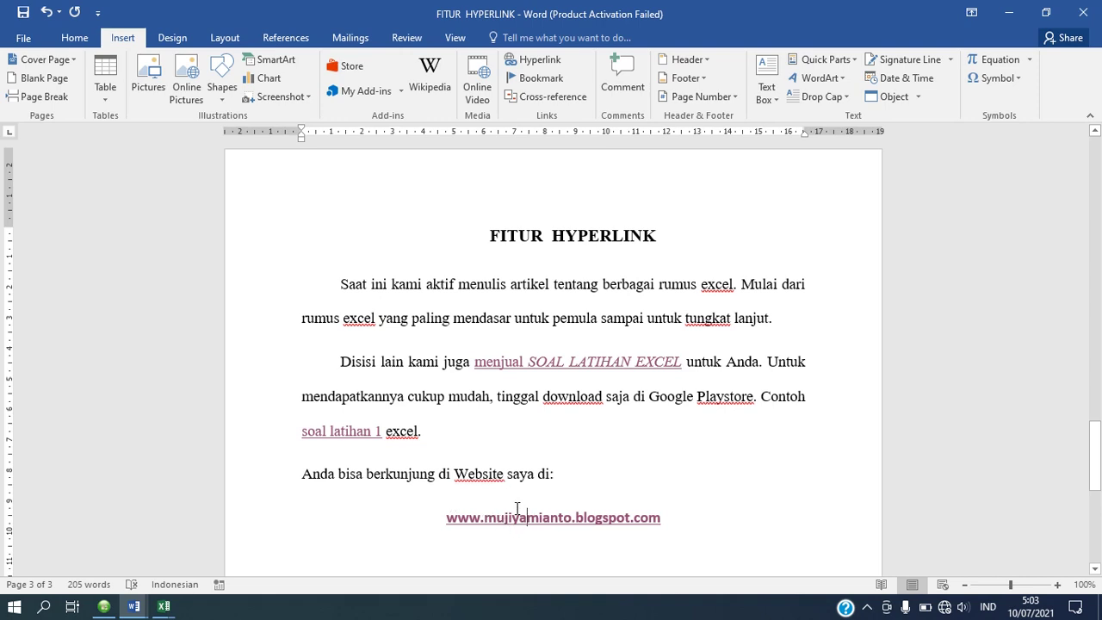
- Switch to Mobile Partner and connect to the internet with the Telkomsel profile
{"action": "mouse_move", "coordinate": [513, 518]}
{"action": "left_click", "coordinate": [104, 607]}
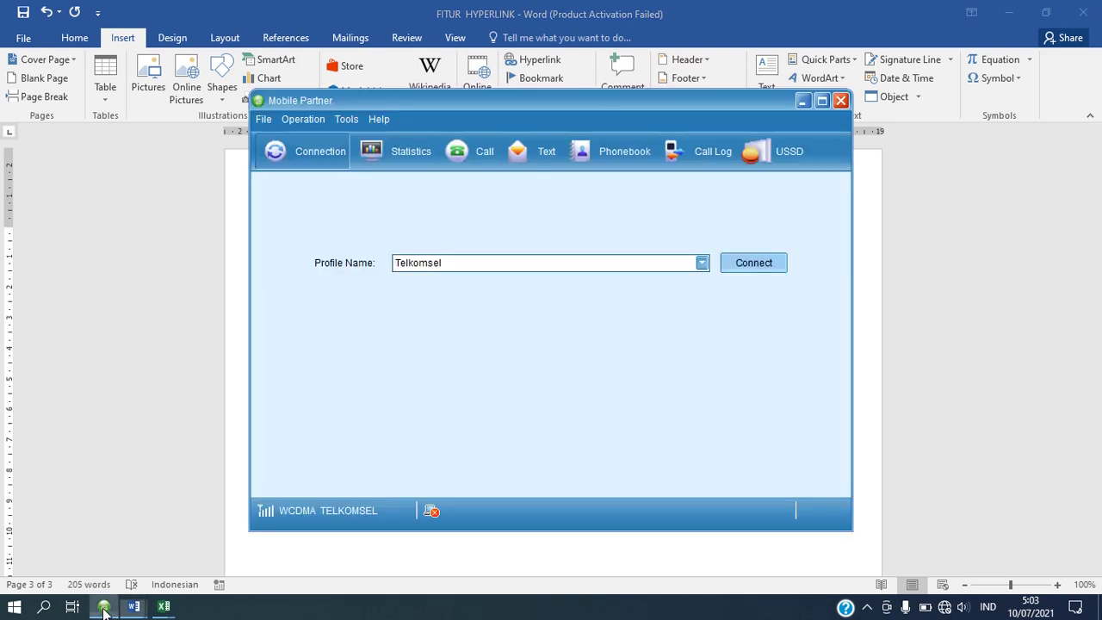
{"action": "left_click", "coordinate": [754, 263]}
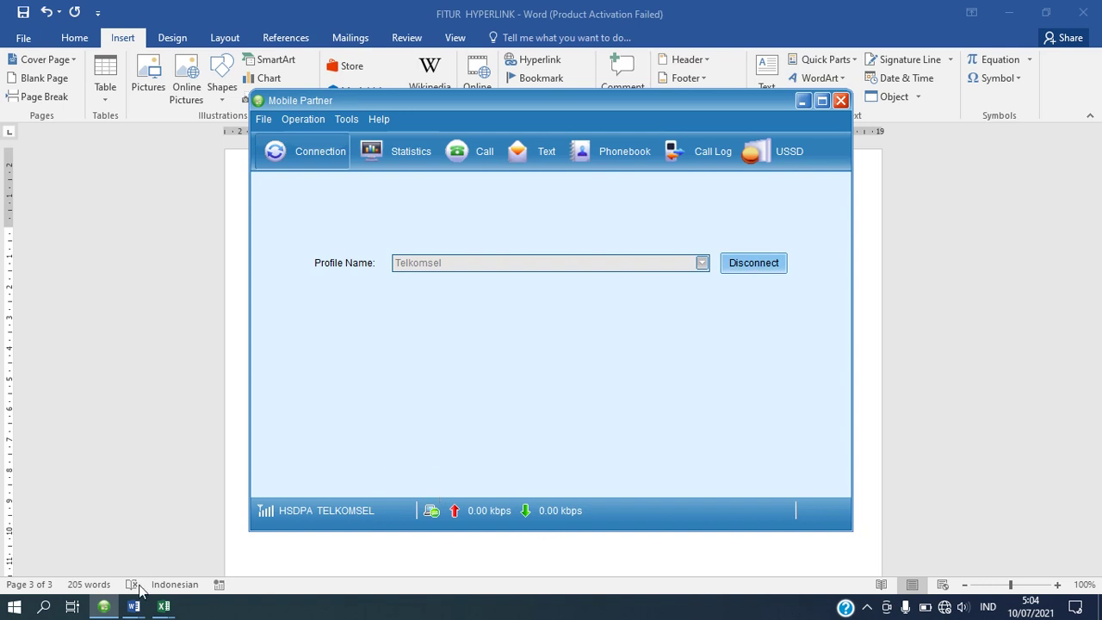
- Return to the FITUR HYPERLINK document in Word and follow its website hyperlink to view the blog in the browser
{"action": "mouse_move", "coordinate": [135, 610]}
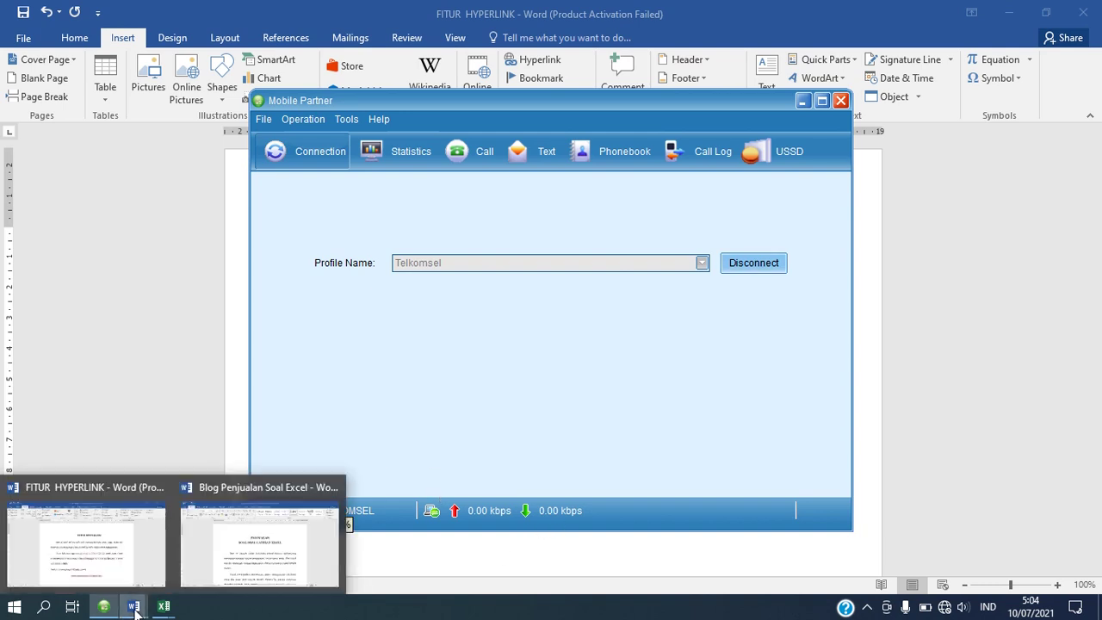
{"action": "left_click", "coordinate": [133, 562]}
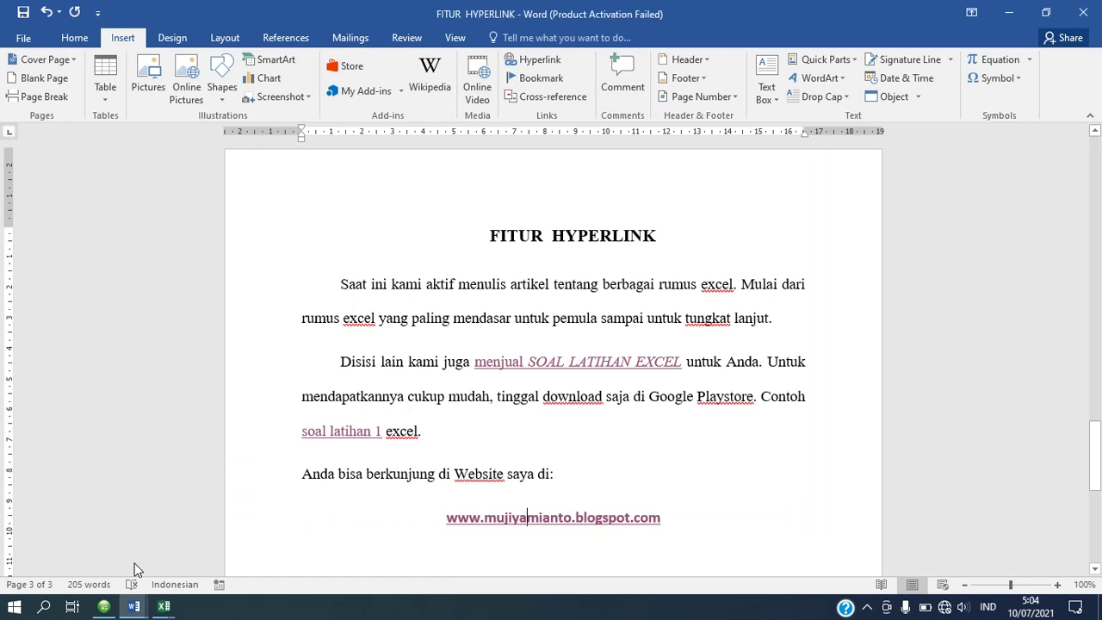
{"action": "left_click", "coordinate": [544, 522], "text": "ctrl"}
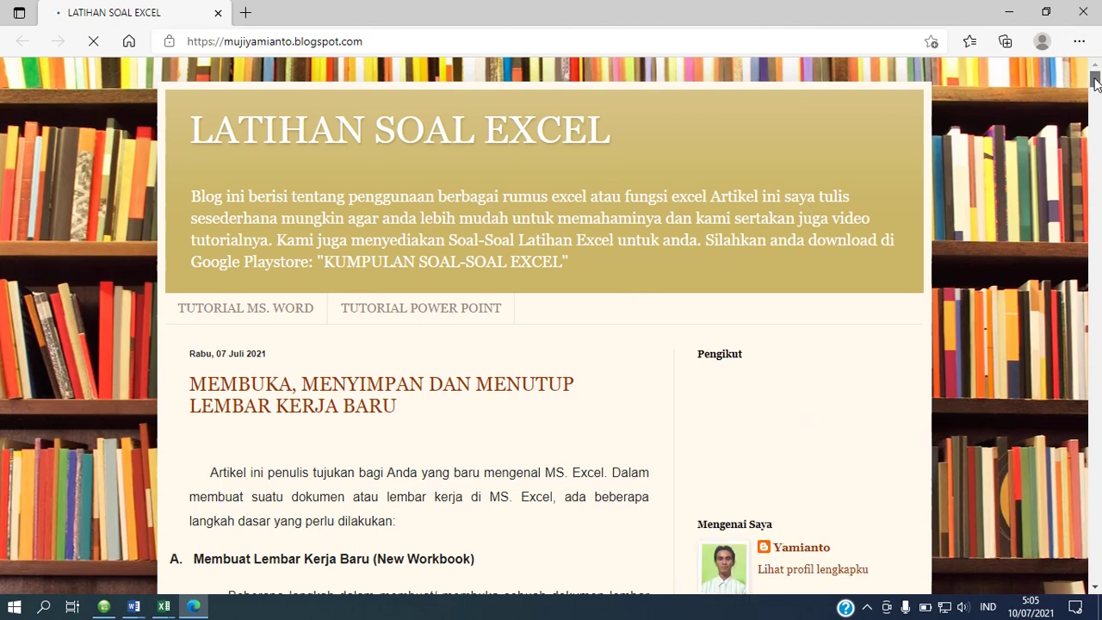
{"action": "mouse_move", "coordinate": [1094, 76]}
{"action": "left_mouse_down"}
{"action": "mouse_move", "coordinate": [1097, 143]}
{"action": "mouse_move", "coordinate": [1097, 79]}
{"action": "left_mouse_up"}
- Switch to Excel and bring up the workbook named hyperlink
{"action": "left_click", "coordinate": [132, 607]}
{"action": "mouse_move", "coordinate": [164, 608]}
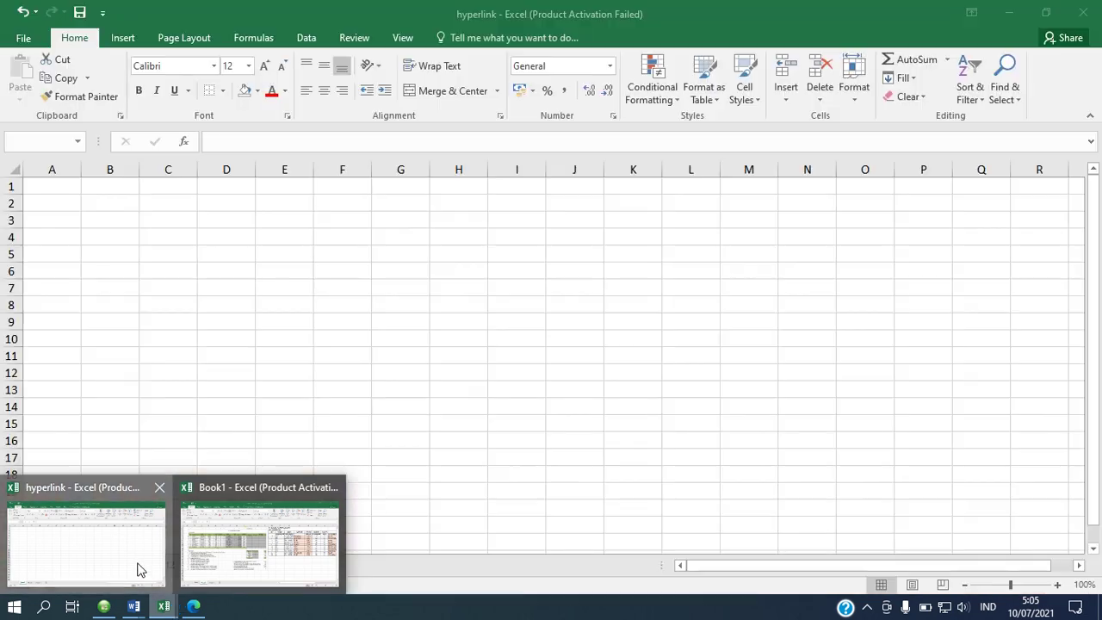
{"action": "left_click", "coordinate": [140, 568]}
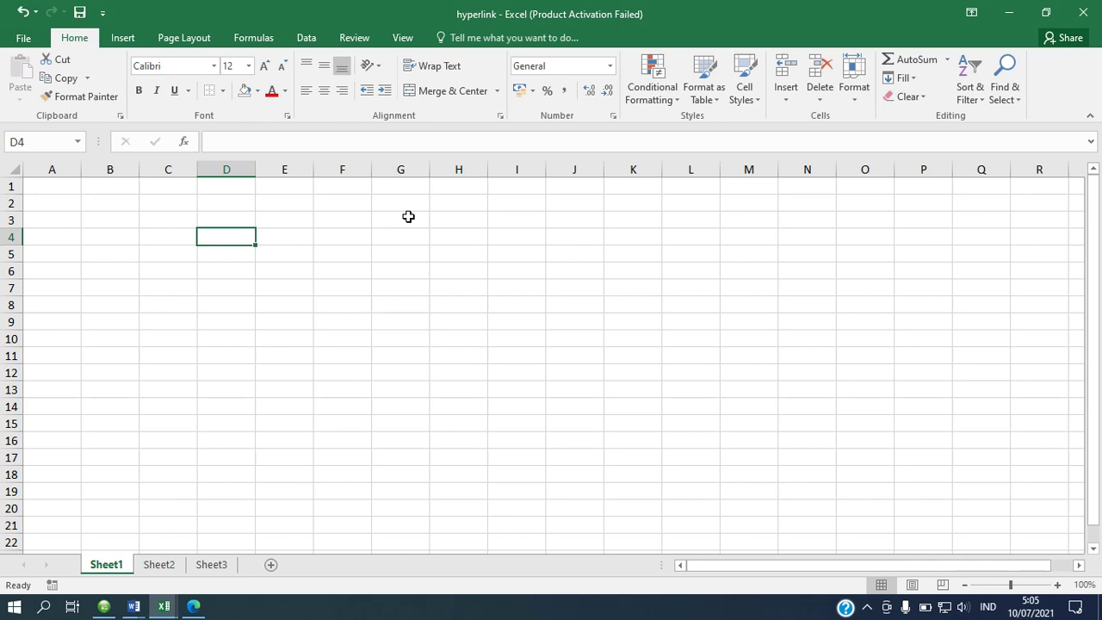
- Enter 1 in cell D4 and 2 in cell D5 of Sheet1
{"action": "left_click", "coordinate": [130, 35]}
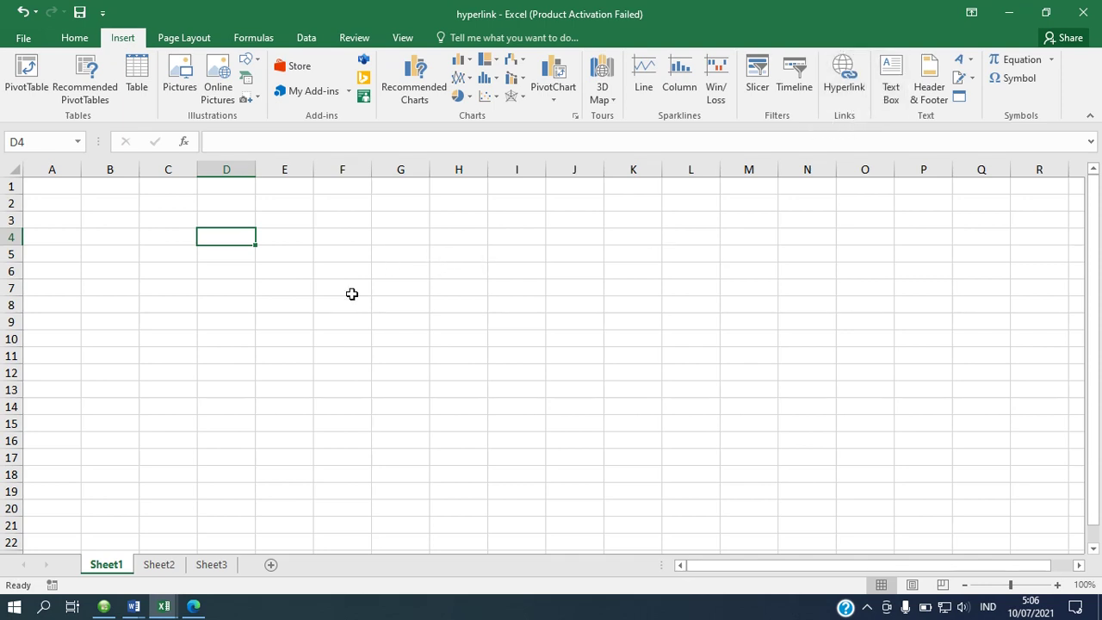
{"action": "type", "text": "1"}
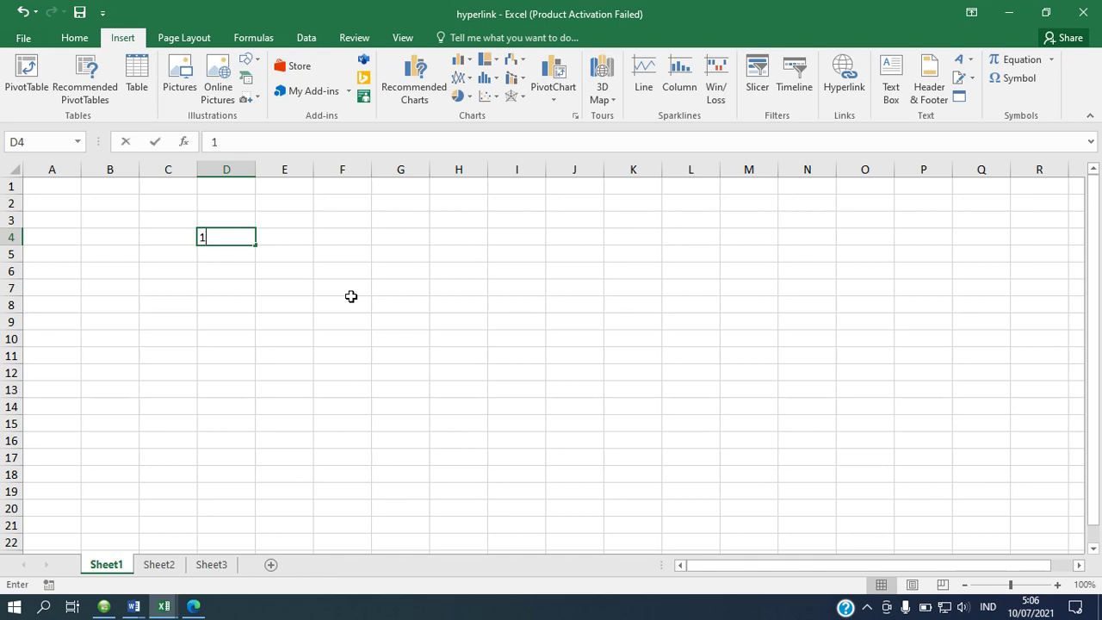
{"action": "key", "text": "Return"}
{"action": "type", "text": "2"}
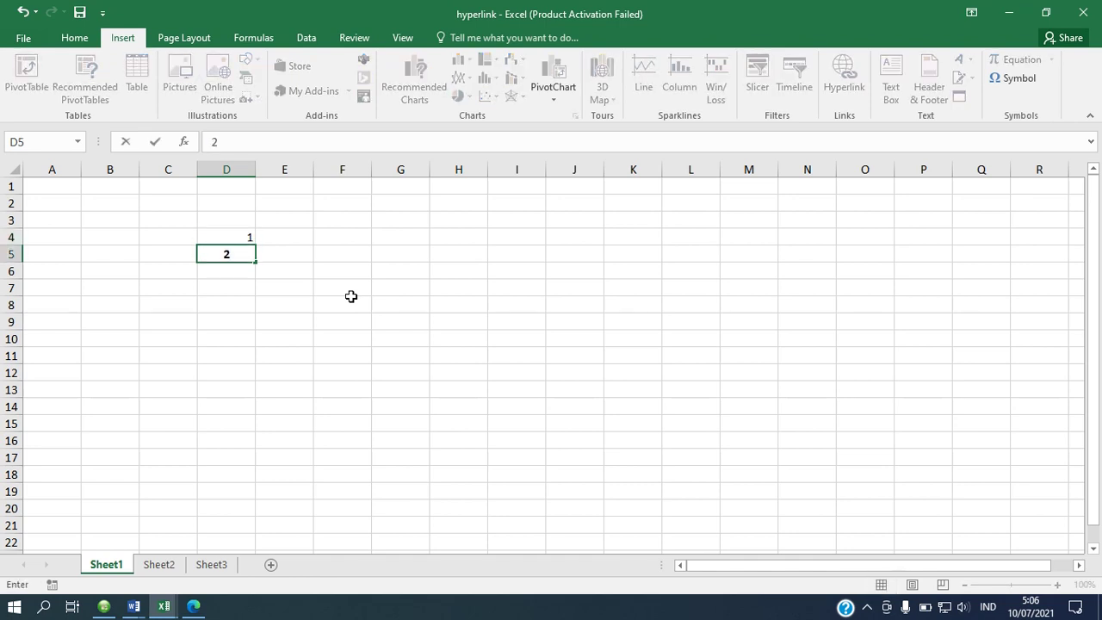
{"action": "key", "text": "Return"}
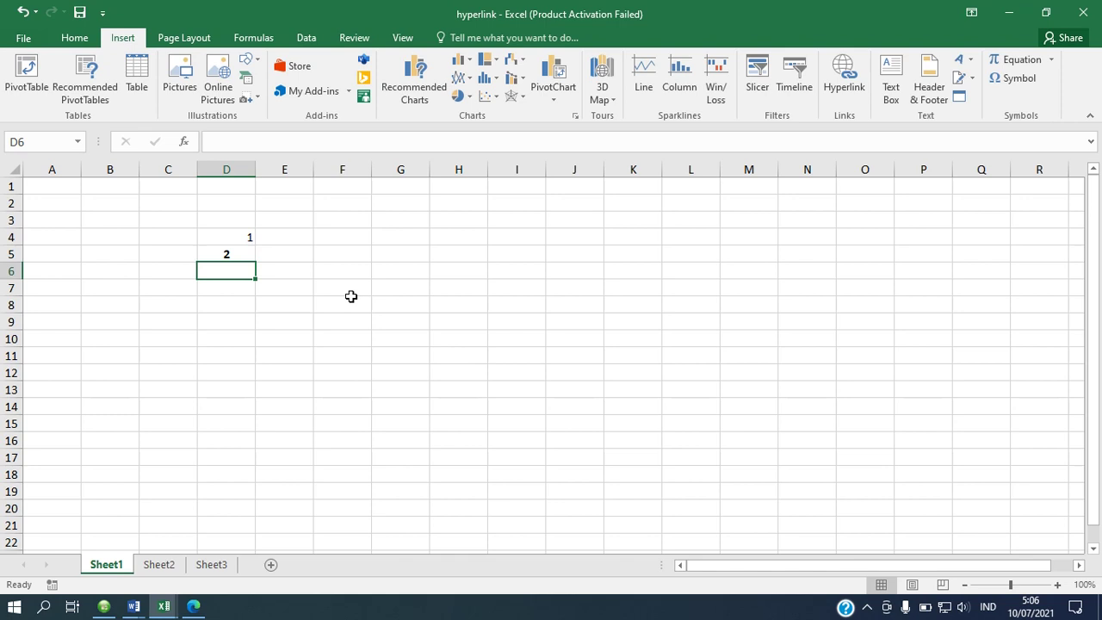
{"action": "left_click", "coordinate": [245, 237]}
{"action": "left_click", "coordinate": [285, 208]}
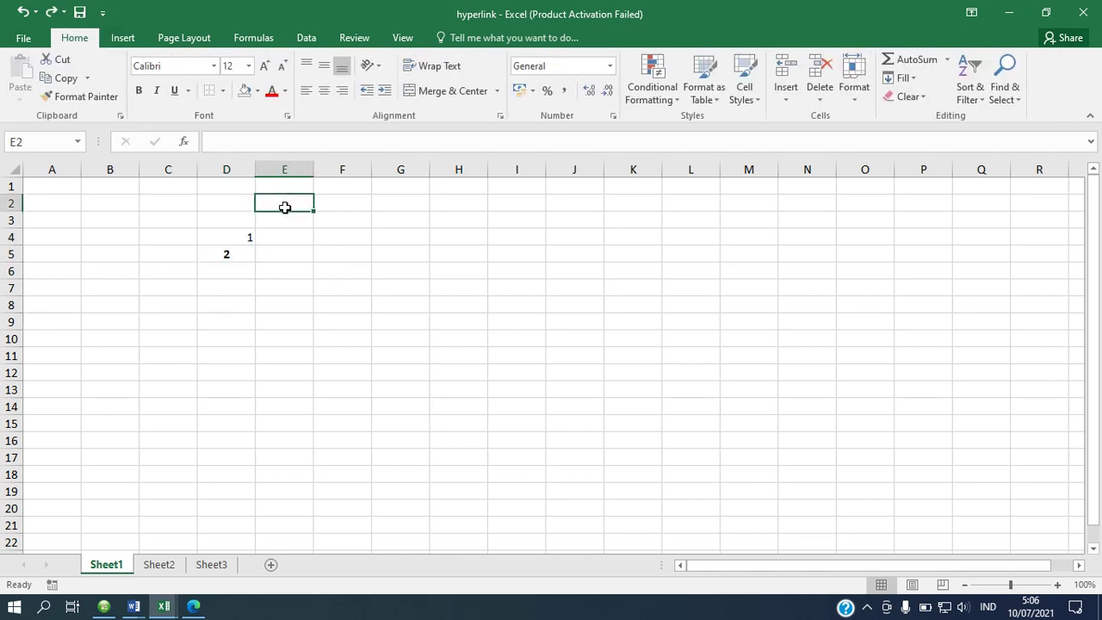
- Insert a hyperlink in cell D4 to the existing file bacaan sholat.docx in the Documents folder
{"action": "left_click", "coordinate": [240, 237]}
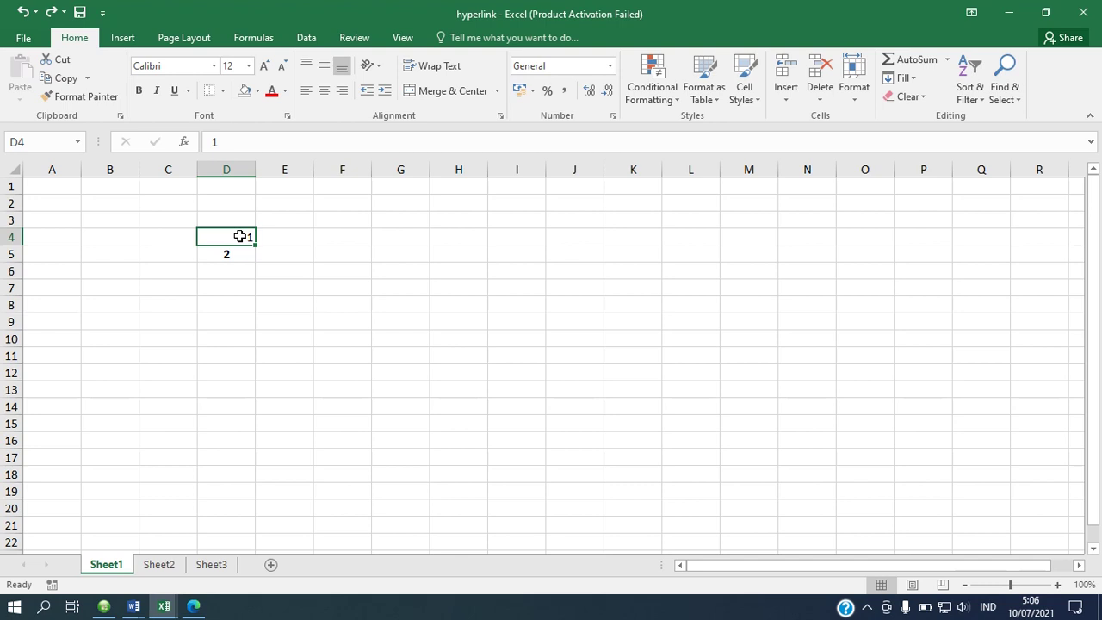
{"action": "left_click", "coordinate": [130, 35]}
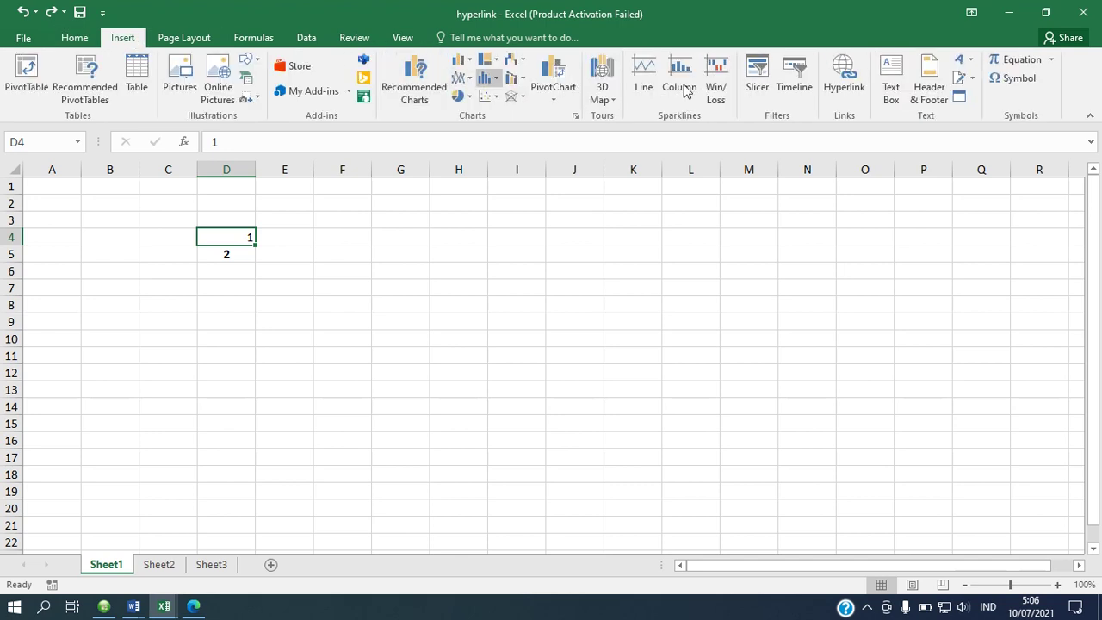
{"action": "left_click", "coordinate": [850, 102]}
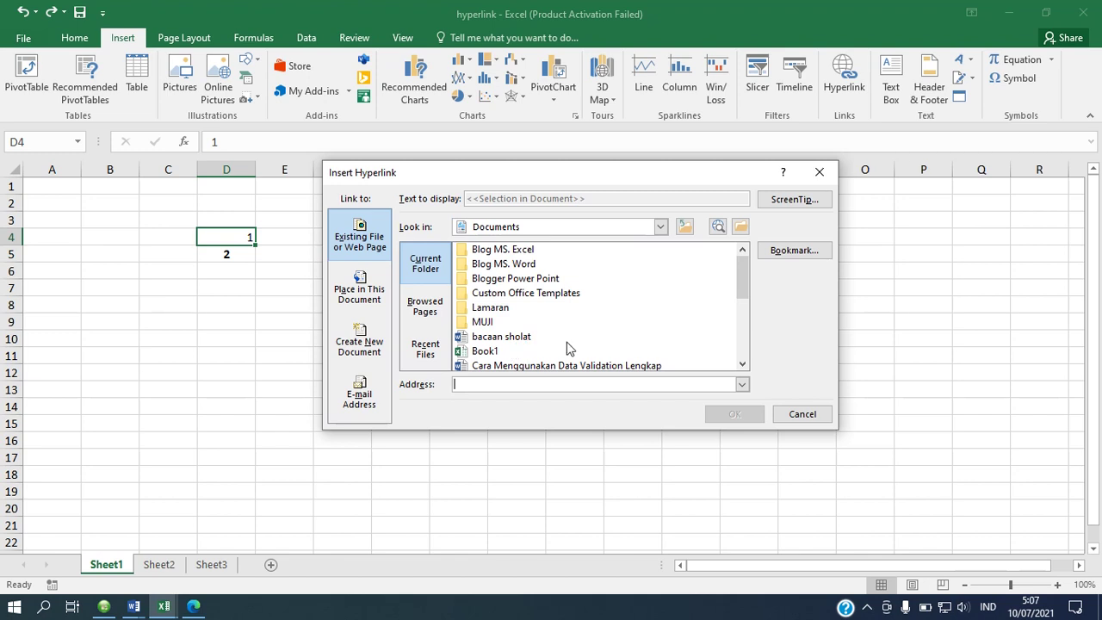
{"action": "left_click", "coordinate": [506, 340]}
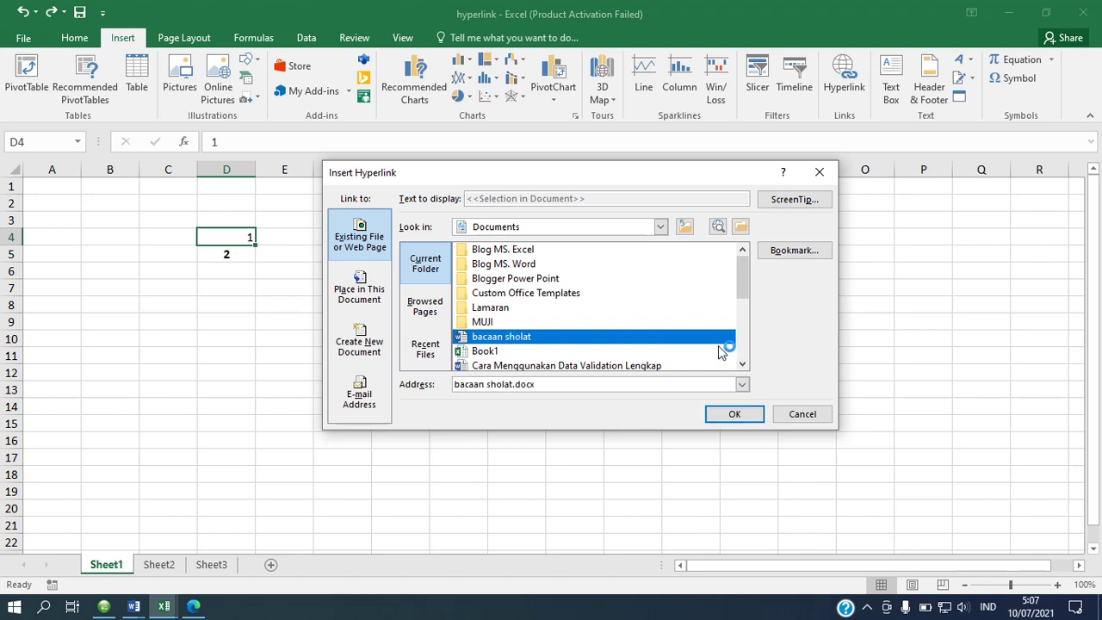
{"action": "left_click", "coordinate": [733, 416]}
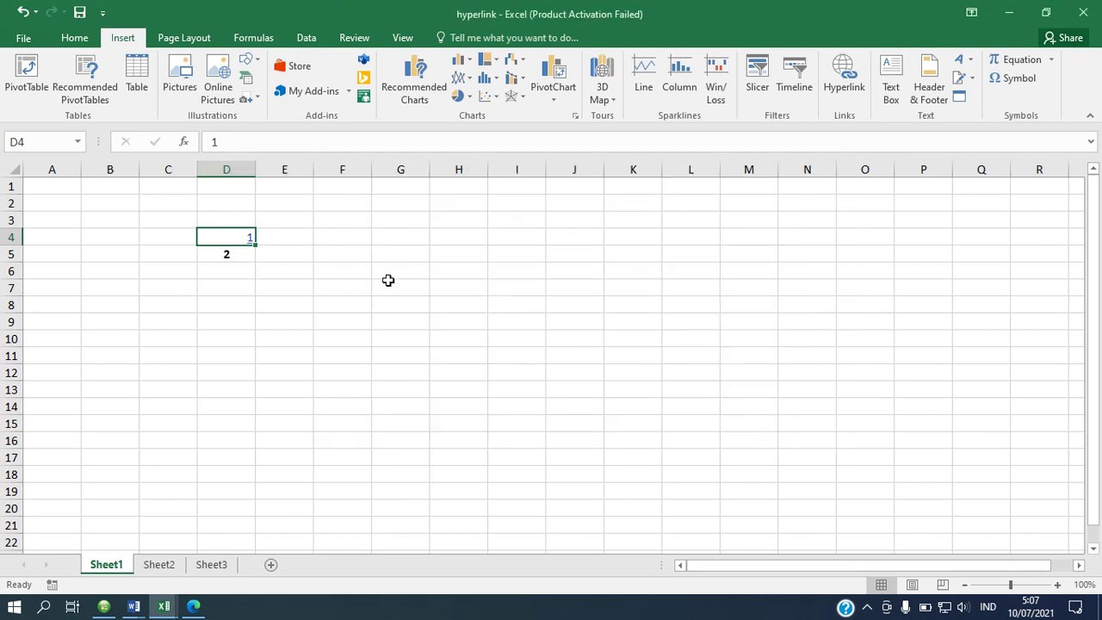
- Insert a hyperlink in cell D5 to the tutorial blog's blogspot.com web address
{"action": "left_click", "coordinate": [238, 270]}
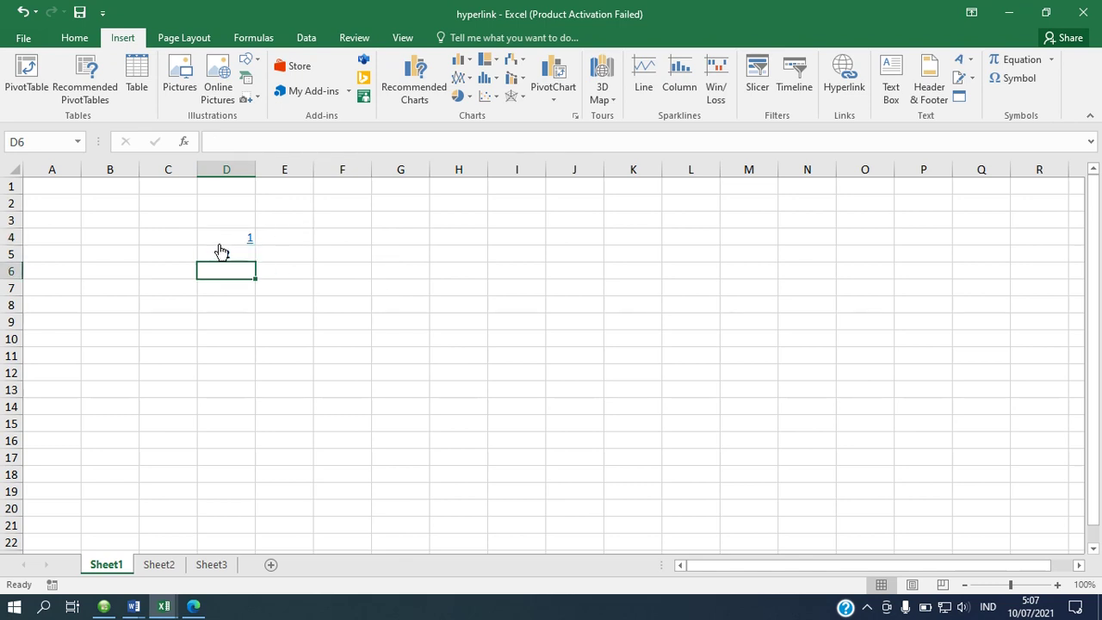
{"action": "left_click", "coordinate": [238, 252]}
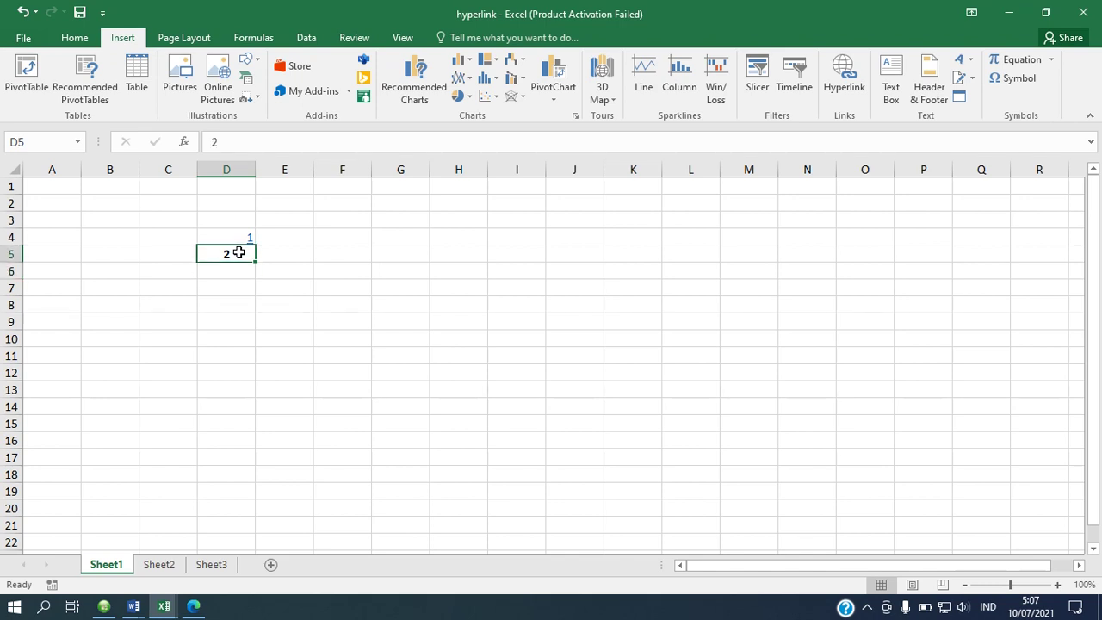
{"action": "left_click", "coordinate": [840, 95]}
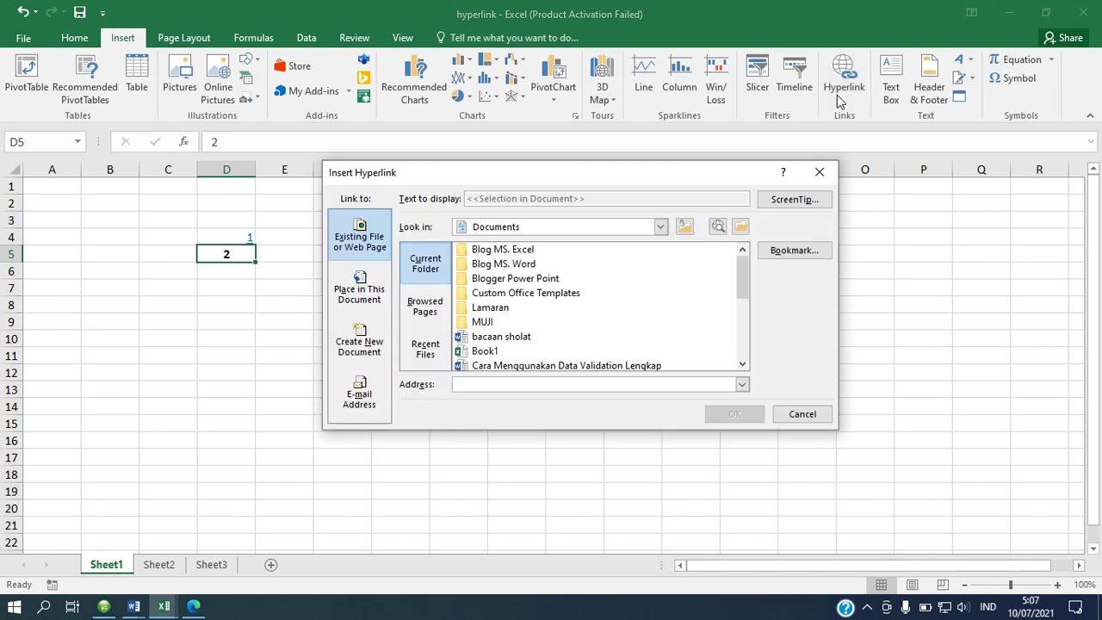
{"action": "left_click", "coordinate": [436, 313]}
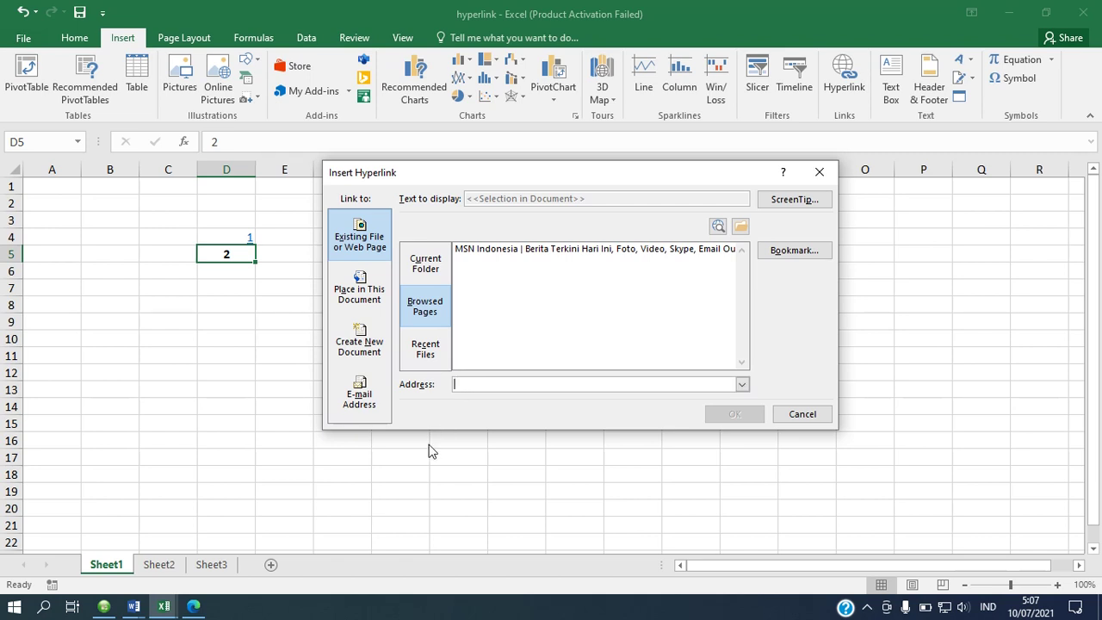
{"action": "type", "text": "www"}
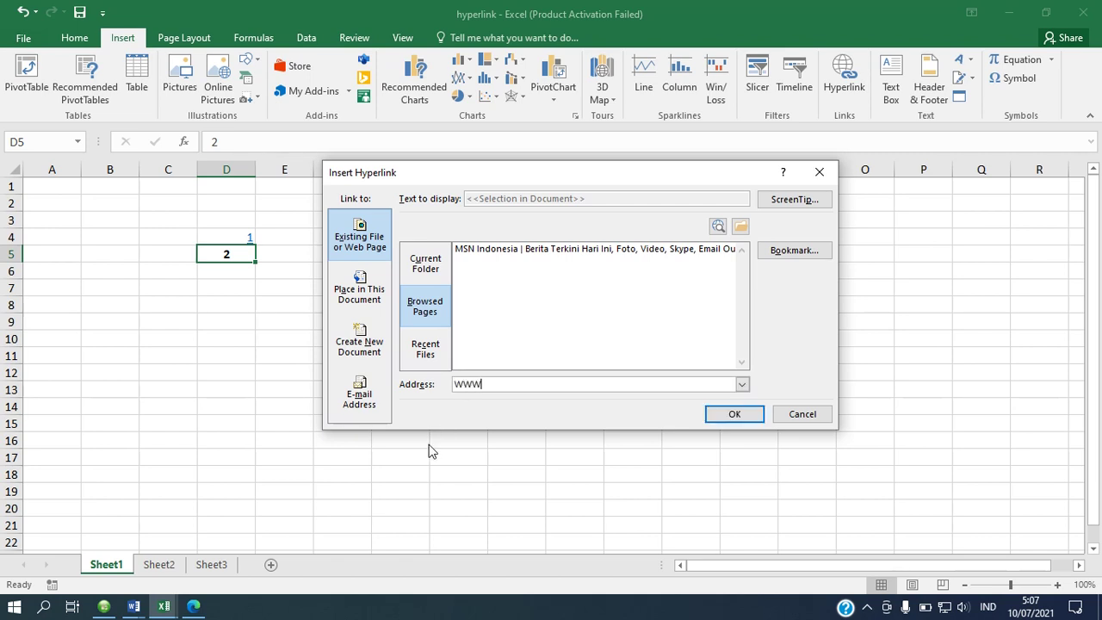
{"action": "type", "text": ".YAMIANTO2020"}
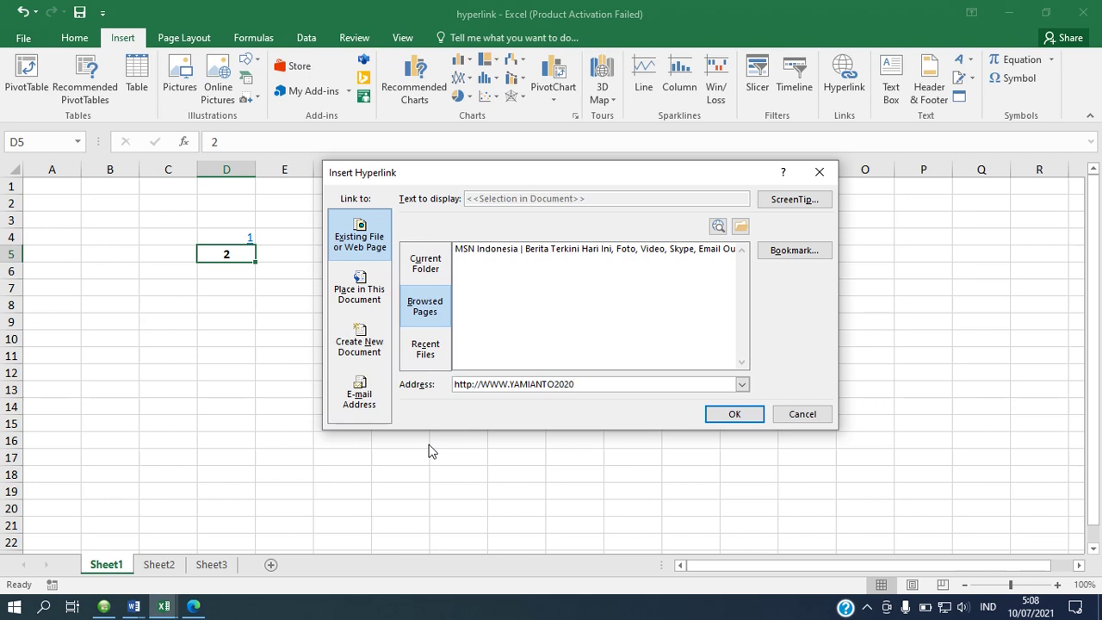
{"action": "type", "text": ".BLOGSPOT.COM"}
{"action": "left_click", "coordinate": [735, 415]}
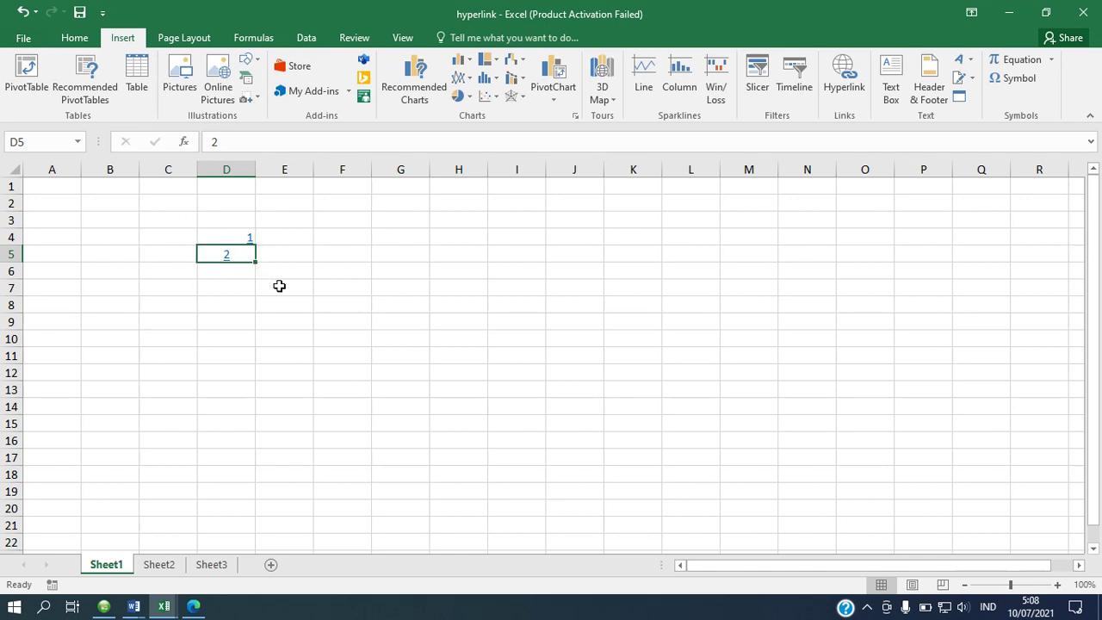
- Enter the text "e-mail" in cell E7
{"action": "left_click", "coordinate": [279, 286]}
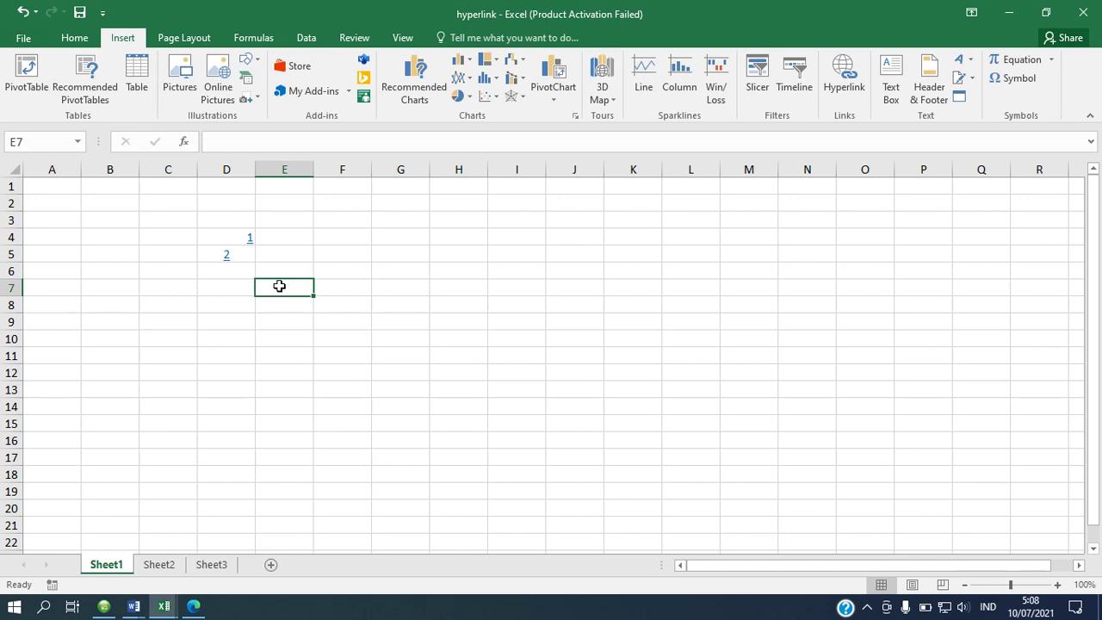
{"action": "type", "text": "e-mail"}
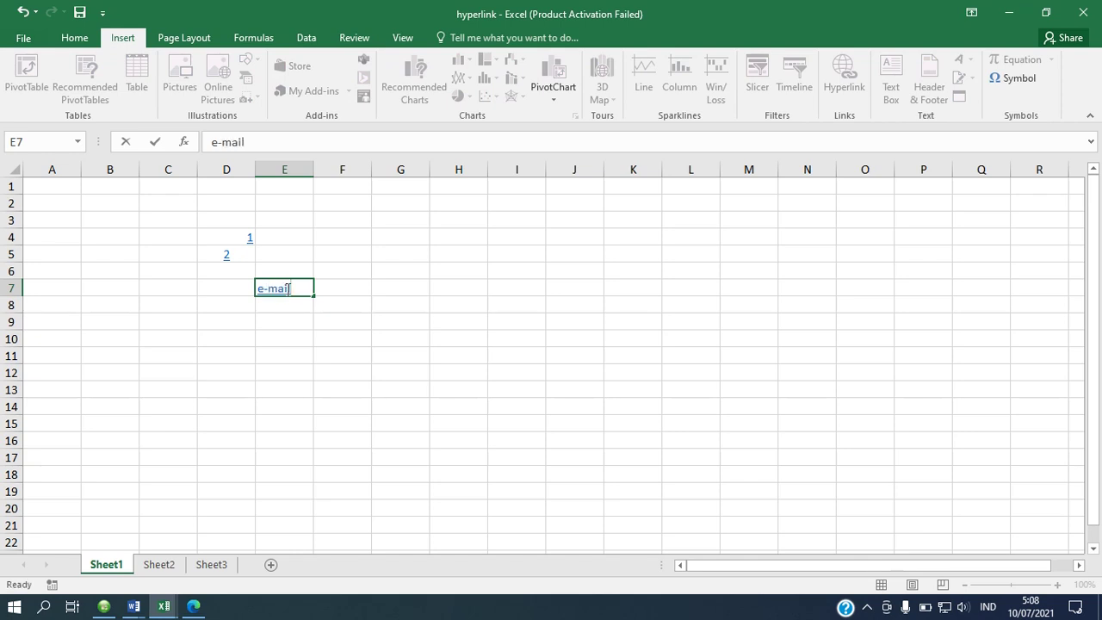
{"action": "key", "text": "Return"}
- Link the e-mail text in cell E7 to the recently used e-mail address
{"action": "left_click", "coordinate": [292, 287]}
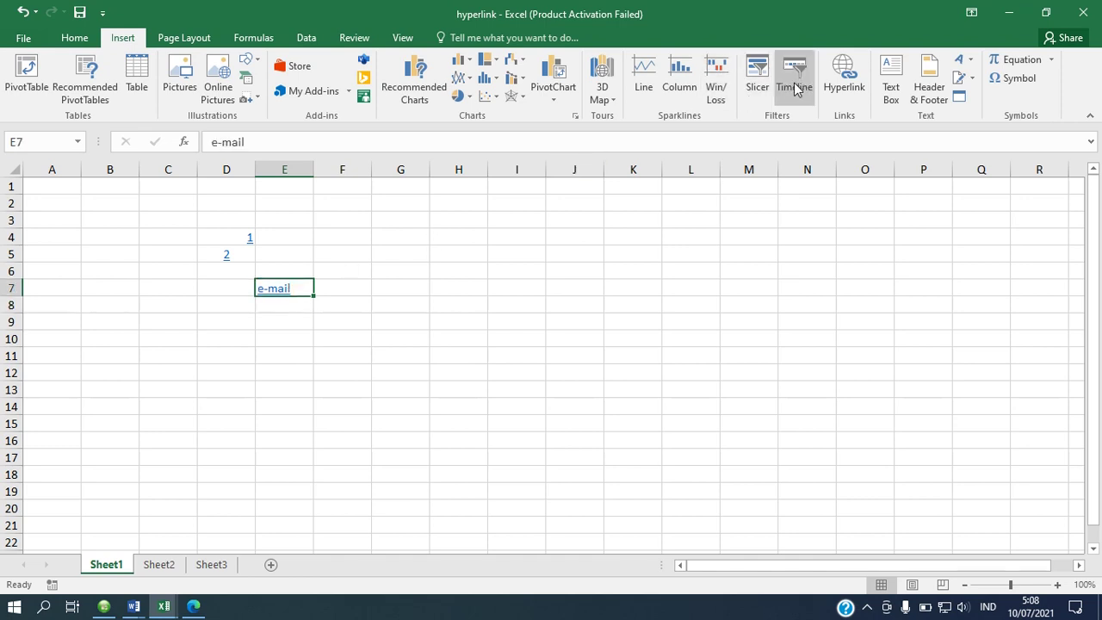
{"action": "left_click", "coordinate": [846, 88]}
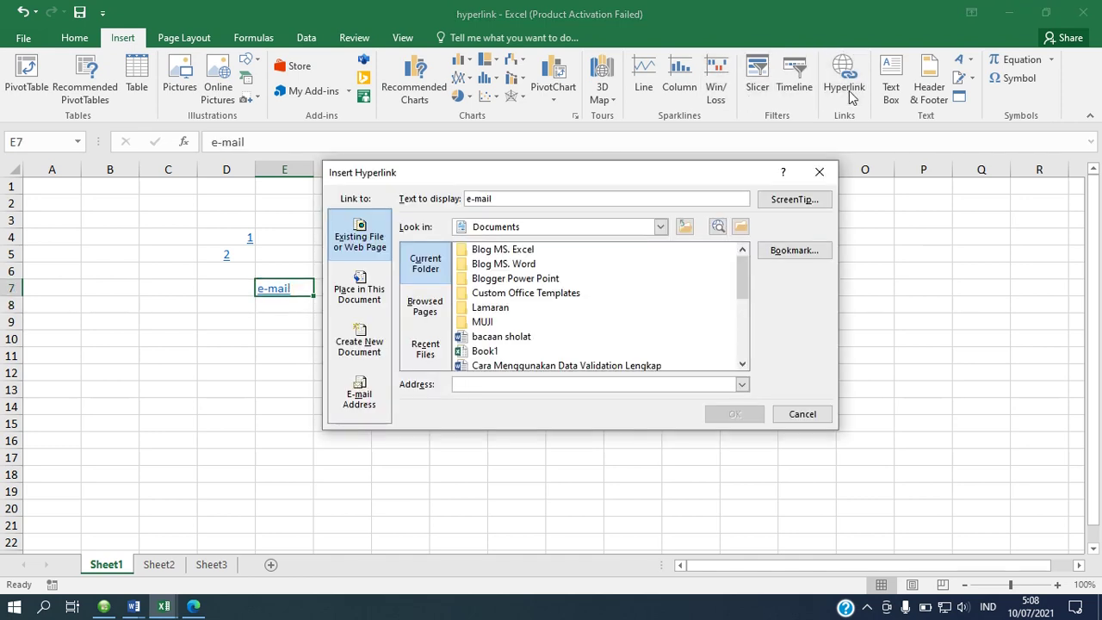
{"action": "left_click", "coordinate": [362, 398]}
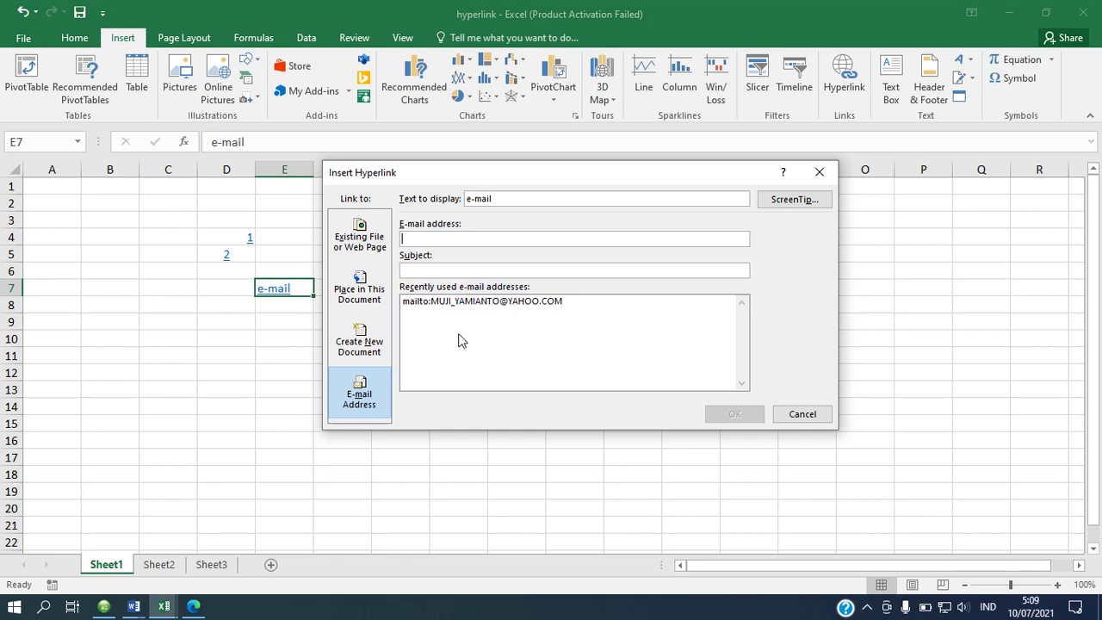
{"action": "left_click", "coordinate": [503, 307]}
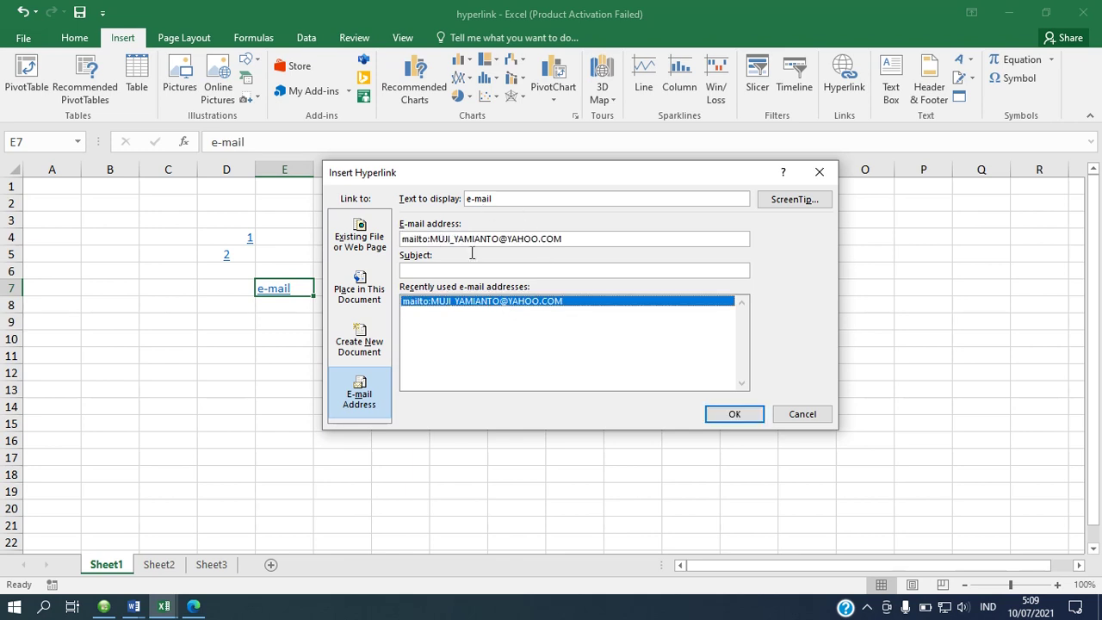
{"action": "left_click", "coordinate": [734, 415]}
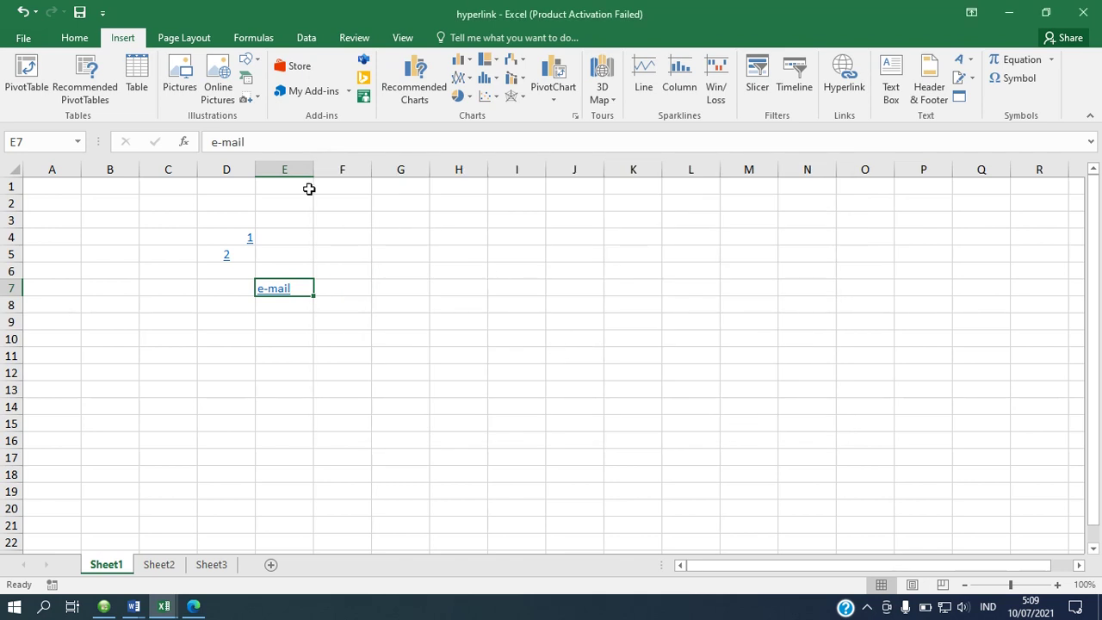
- Follow the hyperlink in cell D4 to view the bacaan sholat document in Word, and close that document
{"action": "left_click", "coordinate": [235, 239]}
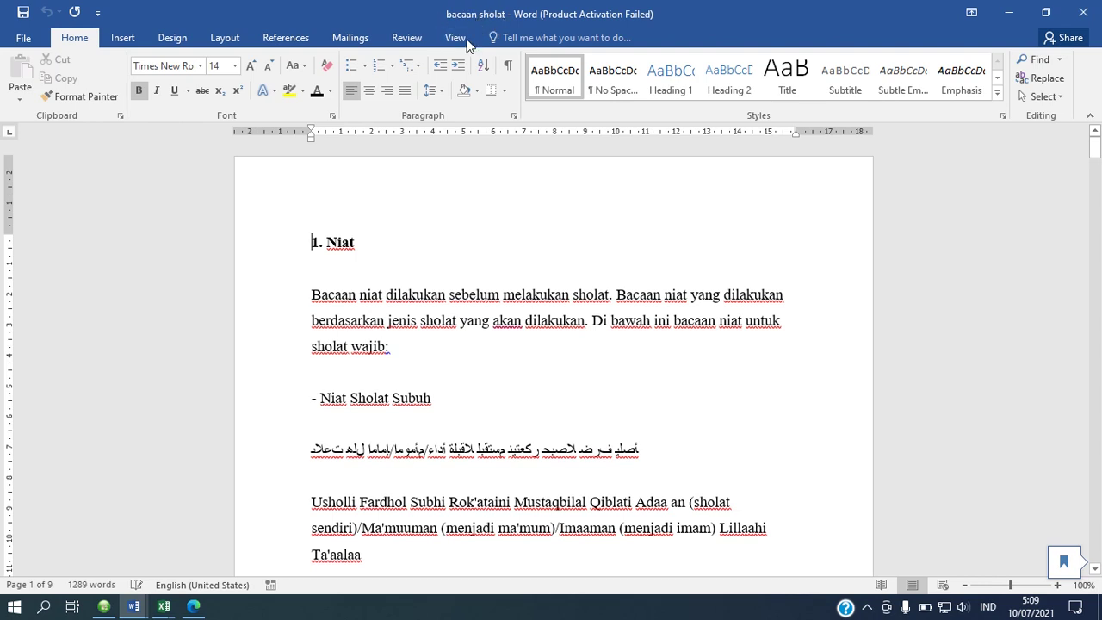
{"action": "left_click", "coordinate": [1084, 11]}
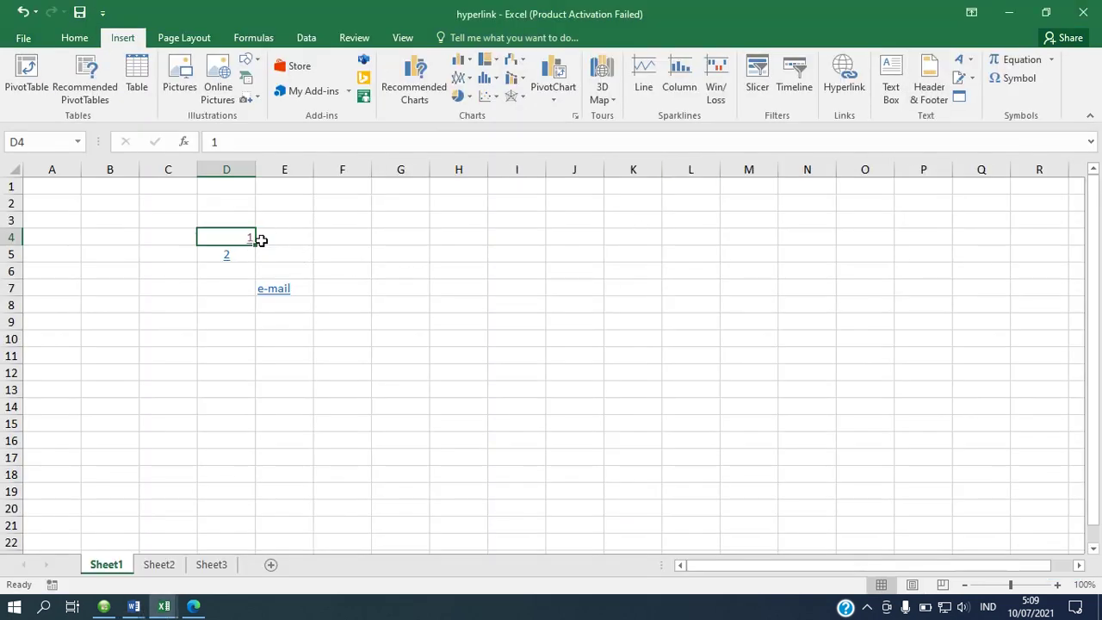
- Follow the hyperlink in cell D5 to view the blog in the browser, and return to the hyperlink workbook in Excel
{"action": "key", "text": "Down"}
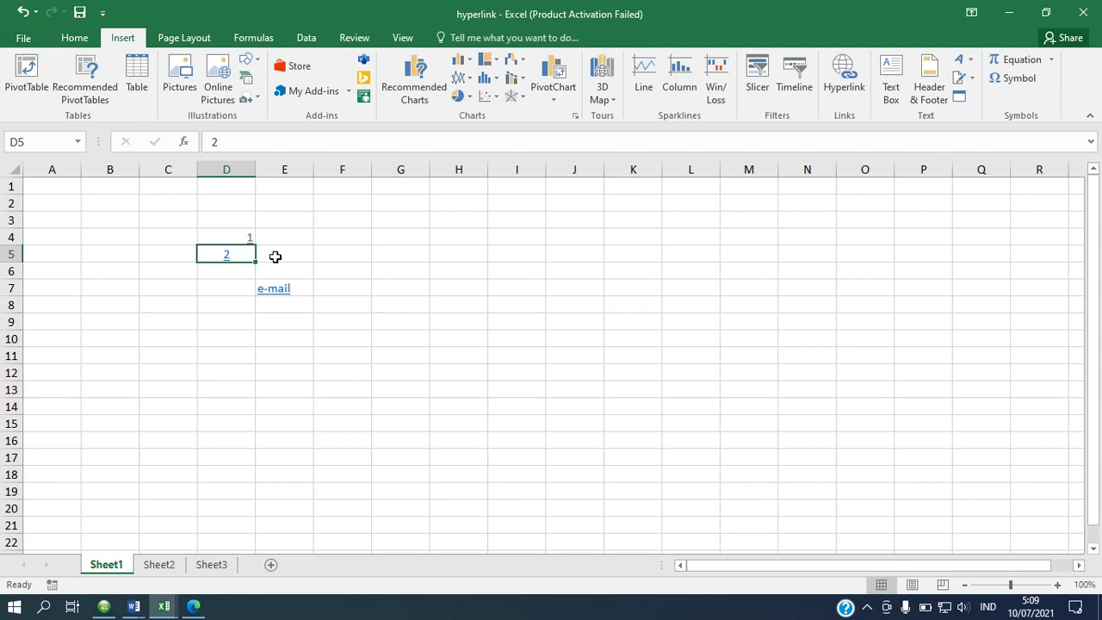
{"action": "mouse_move", "coordinate": [225, 262]}
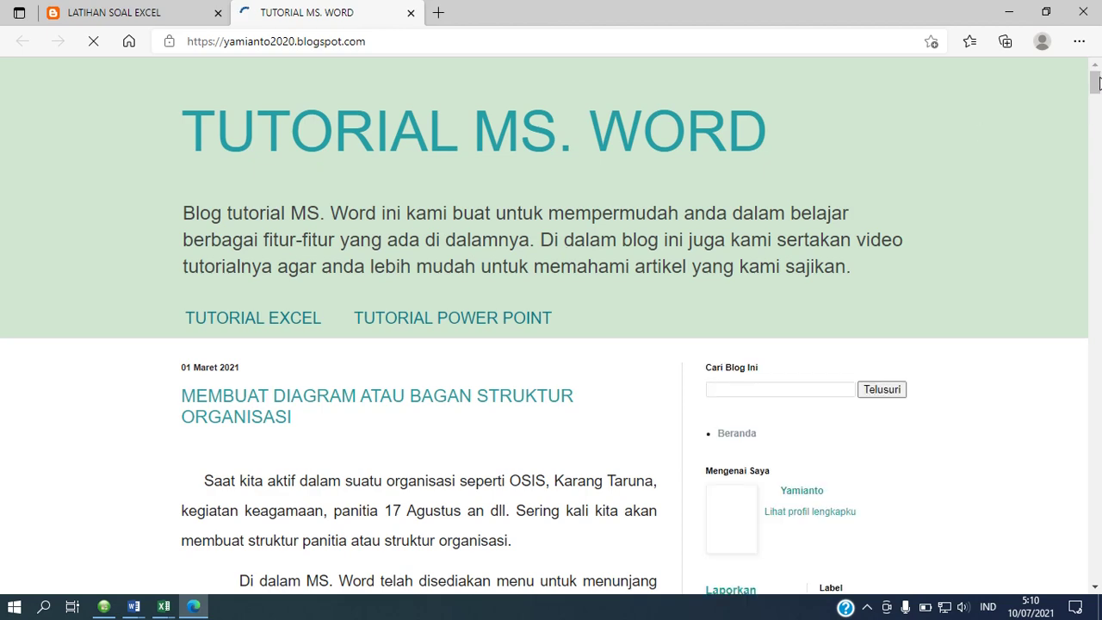
{"action": "mouse_move", "coordinate": [1097, 86]}
{"action": "left_mouse_down"}
{"action": "mouse_move", "coordinate": [1096, 107]}
{"action": "mouse_move", "coordinate": [1095, 80]}
{"action": "left_mouse_up"}
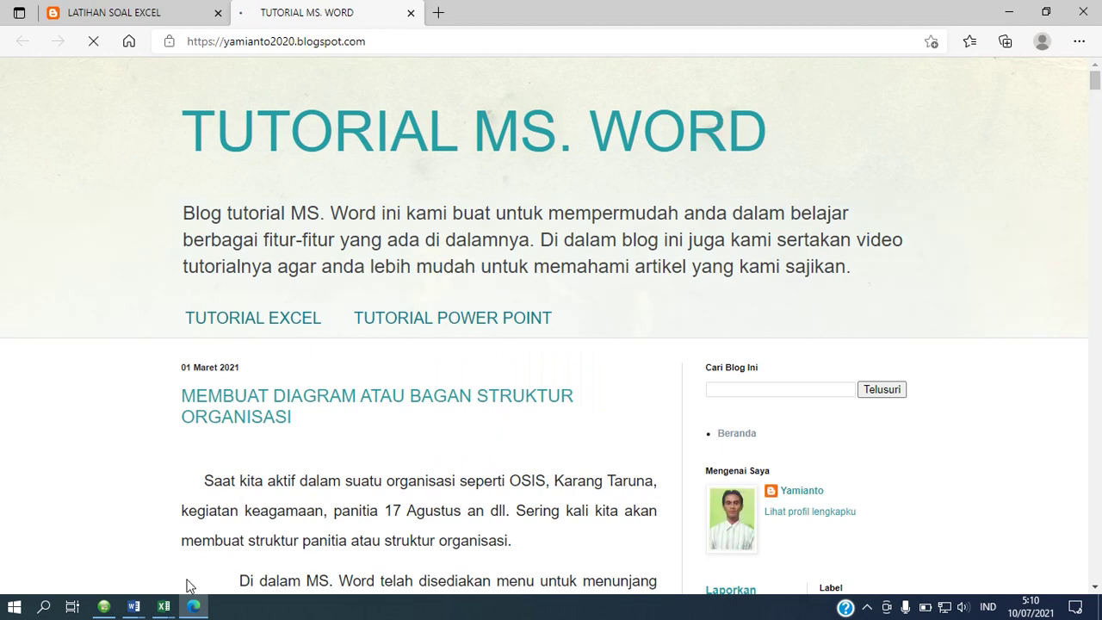
{"action": "mouse_move", "coordinate": [166, 610]}
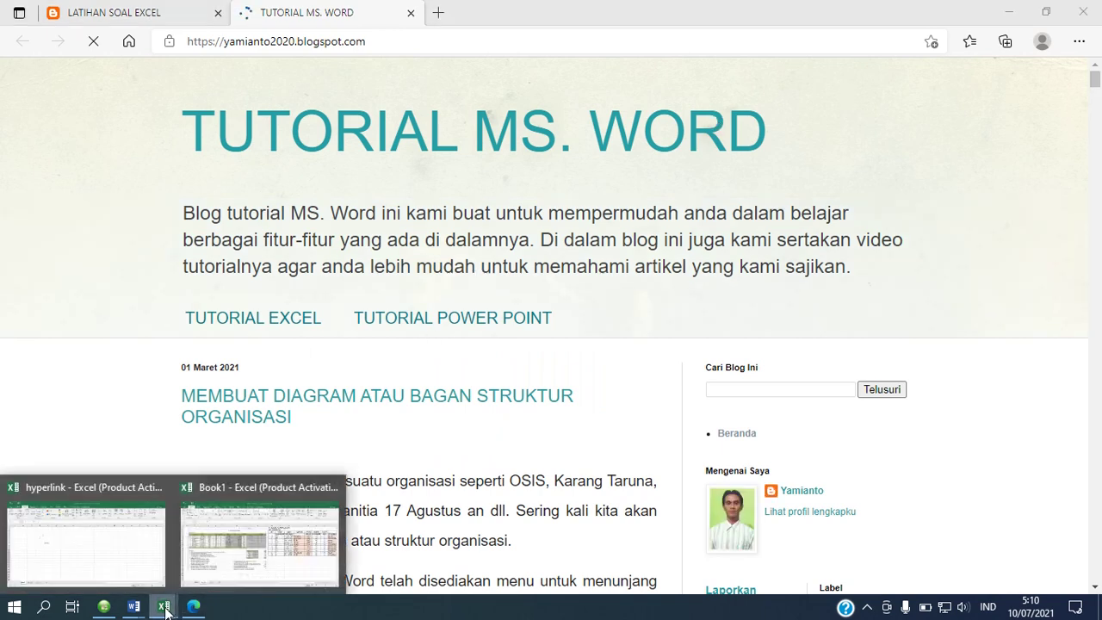
{"action": "left_click", "coordinate": [124, 570]}
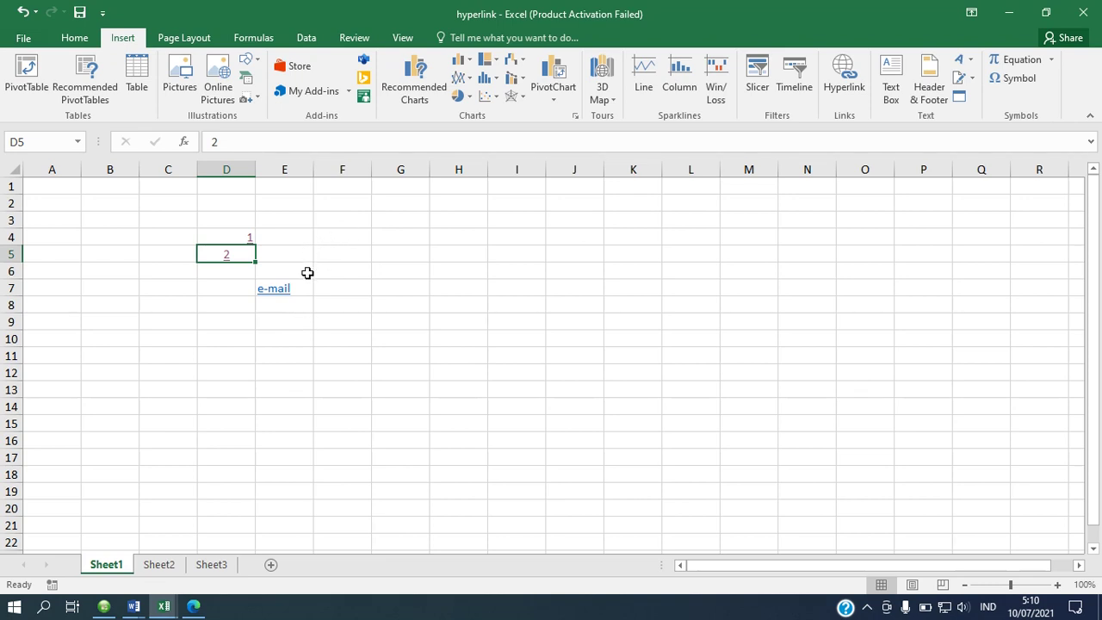
- Follow the e-mail hyperlink in cell E7 to open the Mail app, and close its welcome window
{"action": "left_click", "coordinate": [302, 287]}
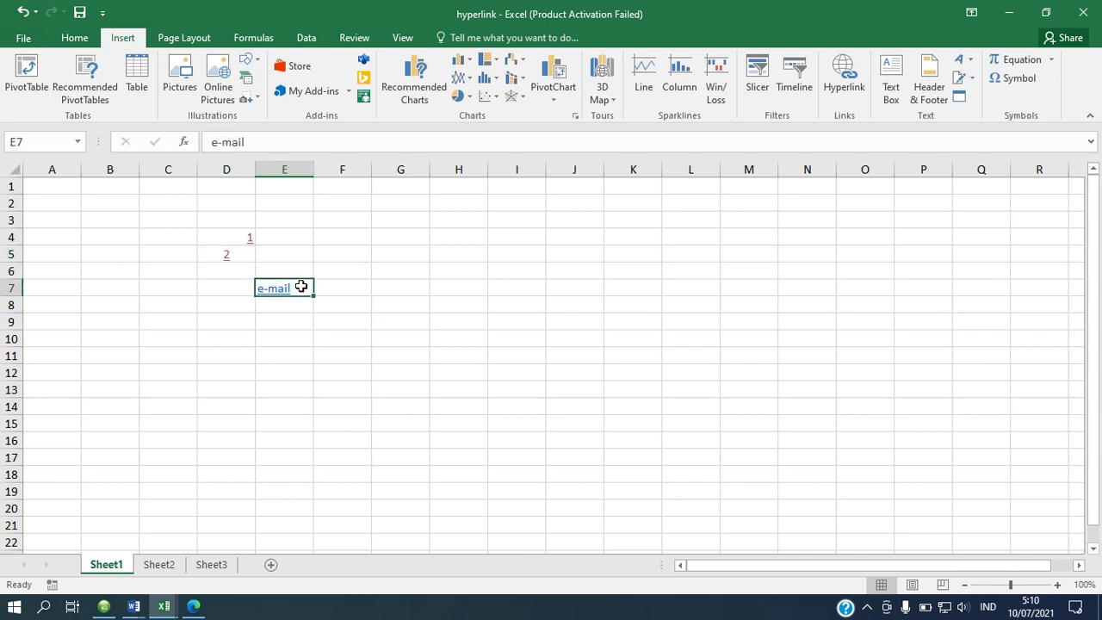
{"action": "mouse_move", "coordinate": [278, 297]}
{"action": "left_click", "coordinate": [278, 297]}
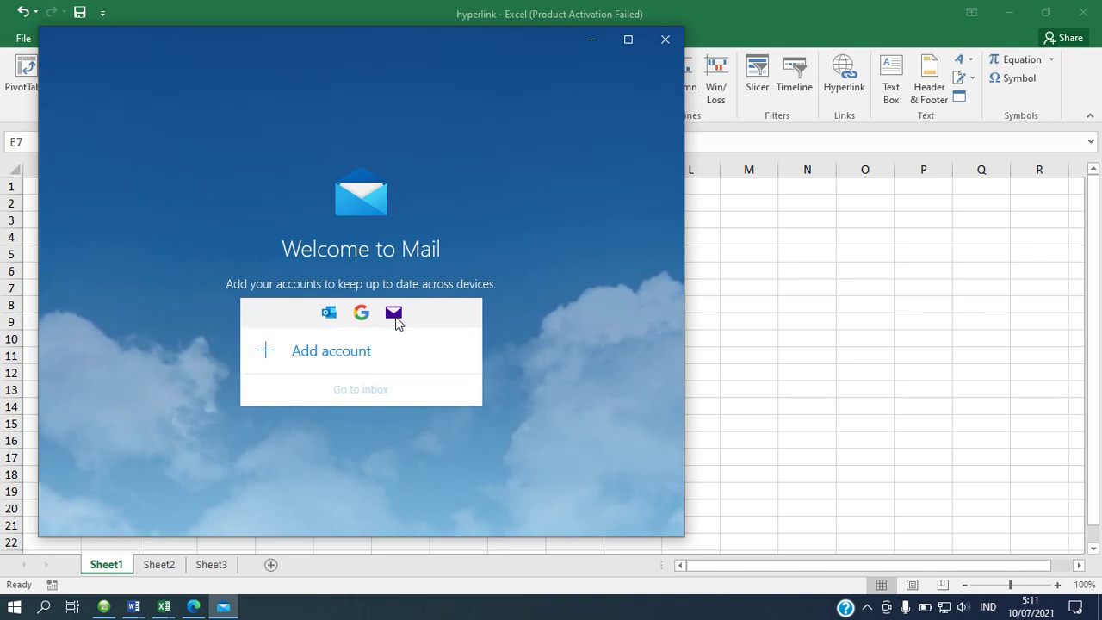
{"action": "left_click", "coordinate": [667, 40]}
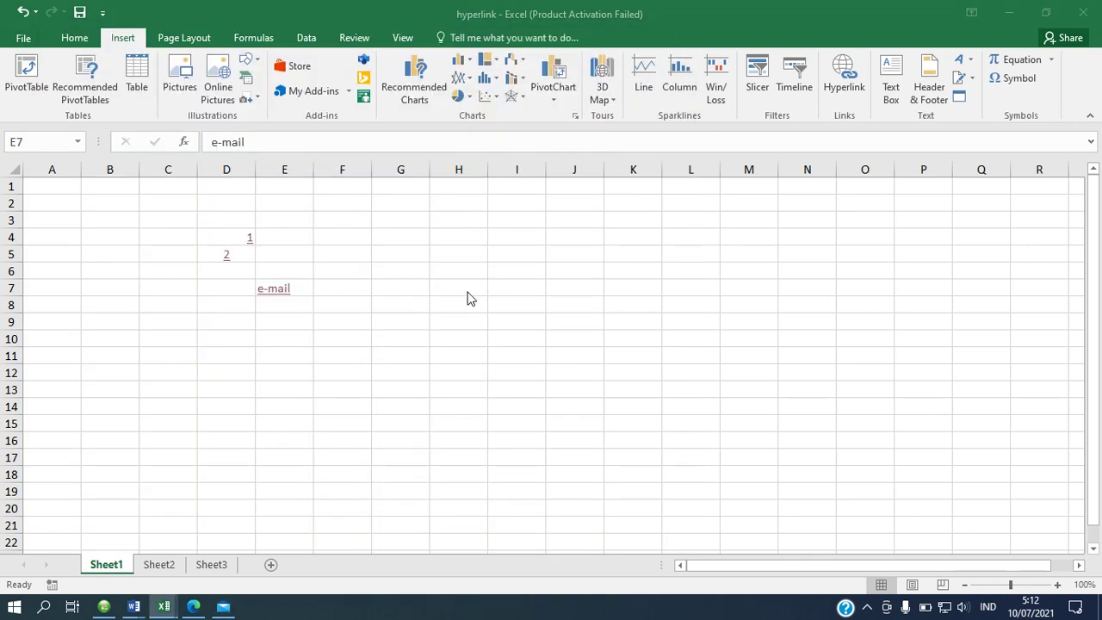